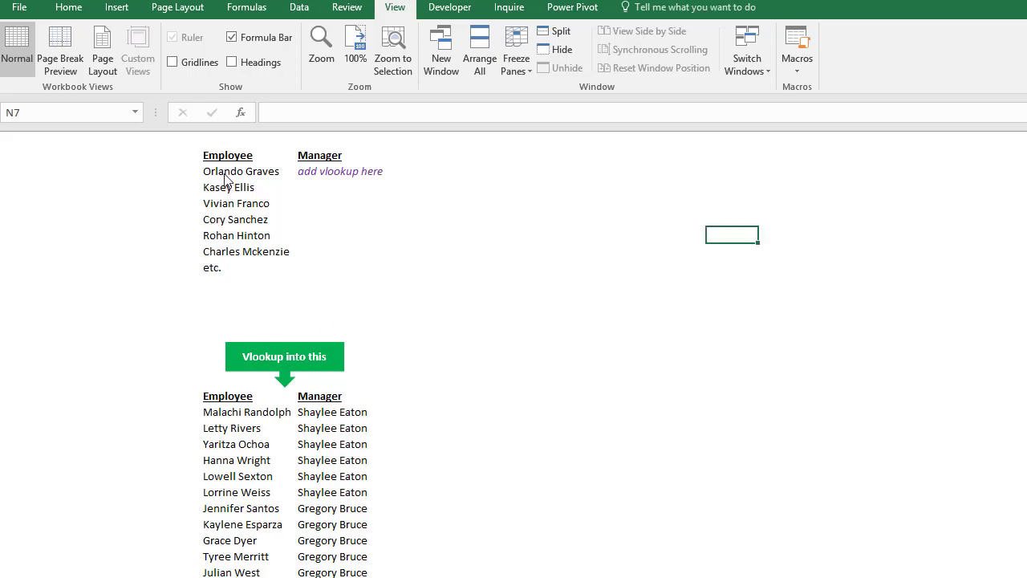
Point out the employees needing managers, the manager lookup cell and the employee-manager lookup table
click(225, 168)
drag(225, 197, 227, 245)
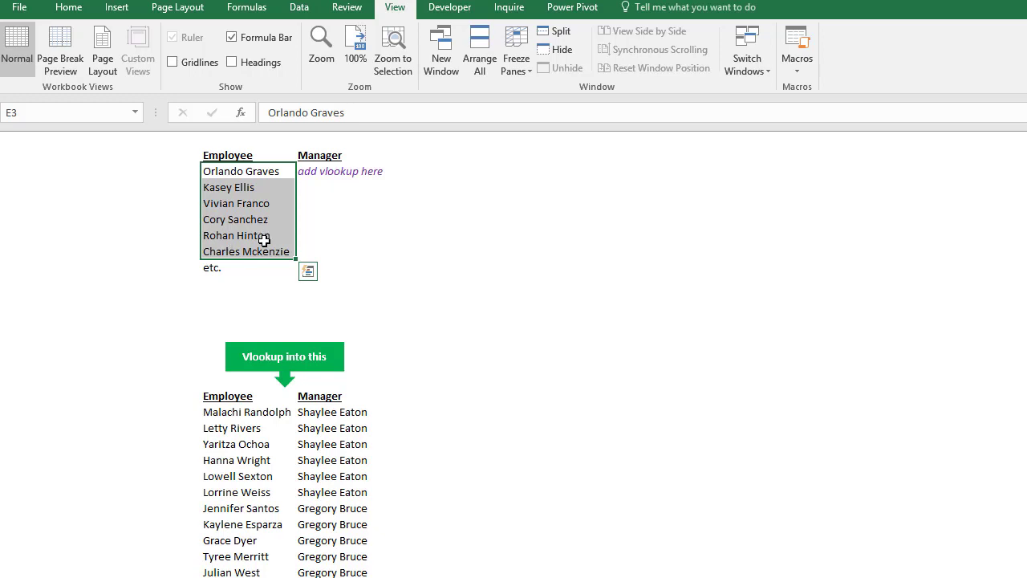
click(318, 170)
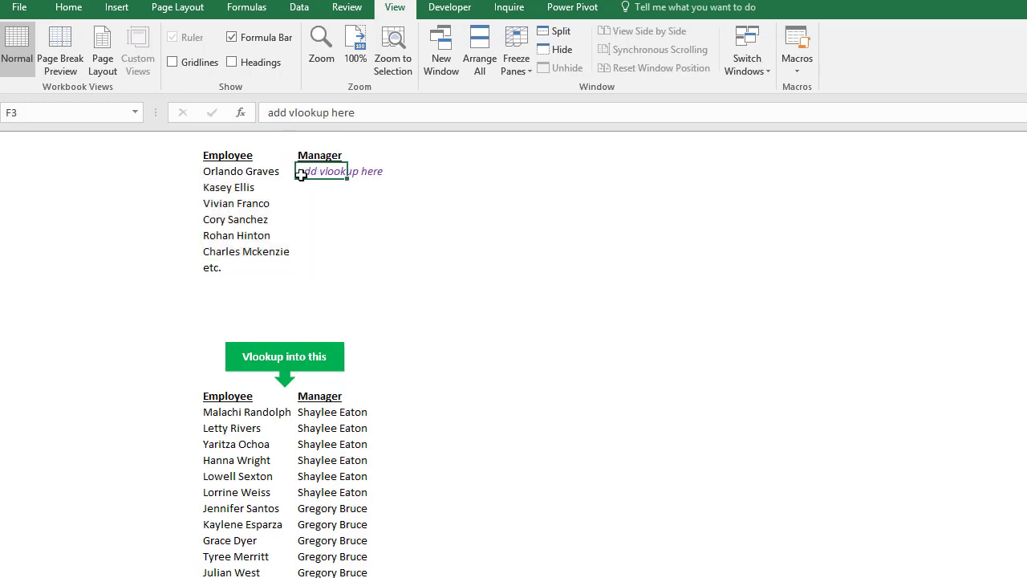
drag(220, 412, 226, 476)
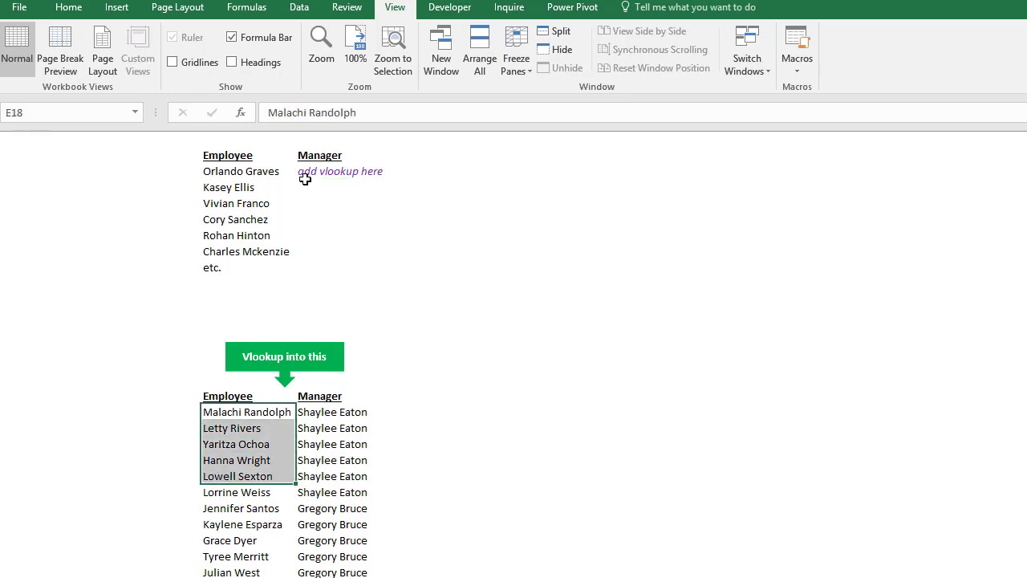
click(302, 173)
click(221, 171)
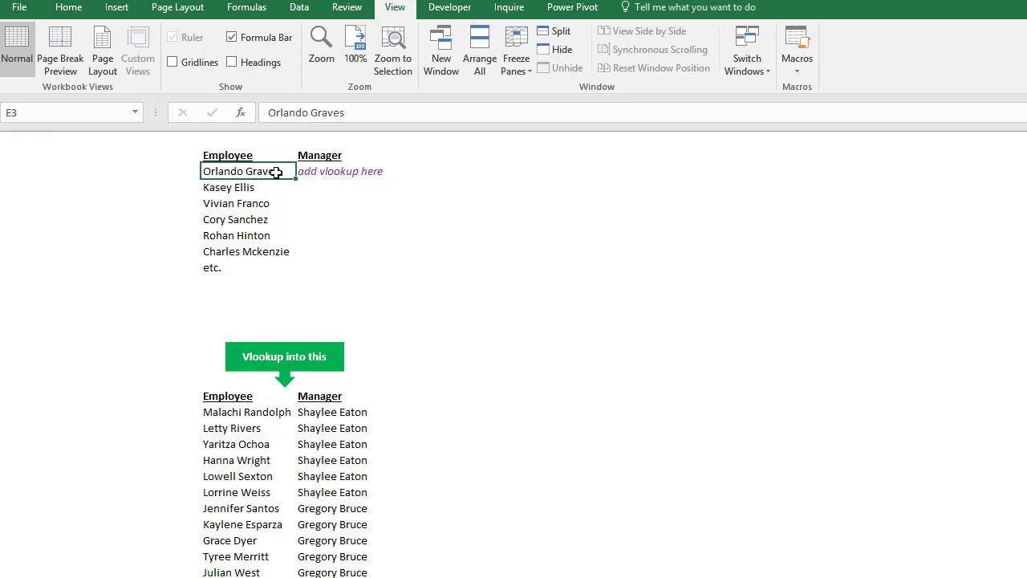
click(305, 171)
click(232, 421)
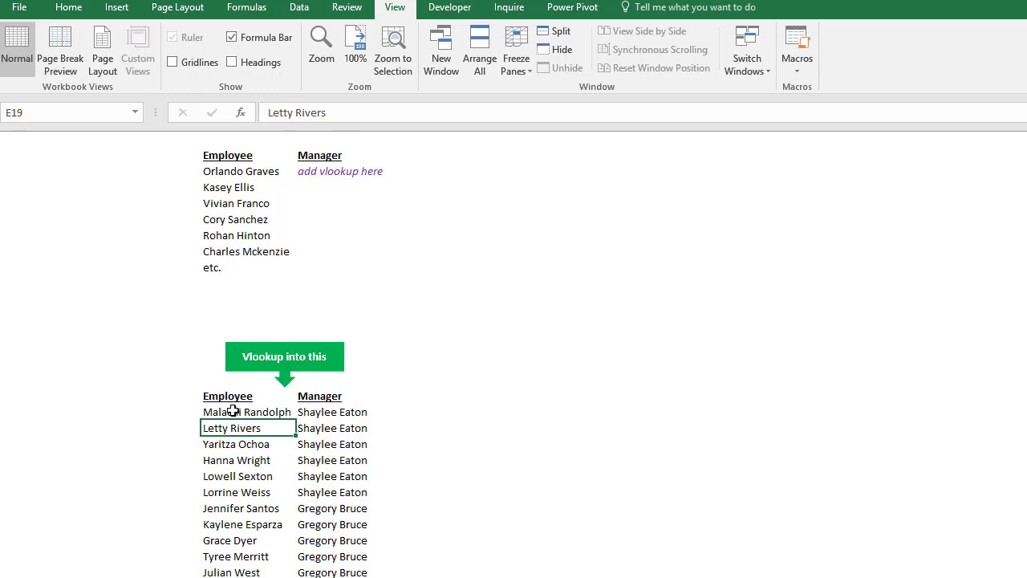
drag(229, 411, 329, 577)
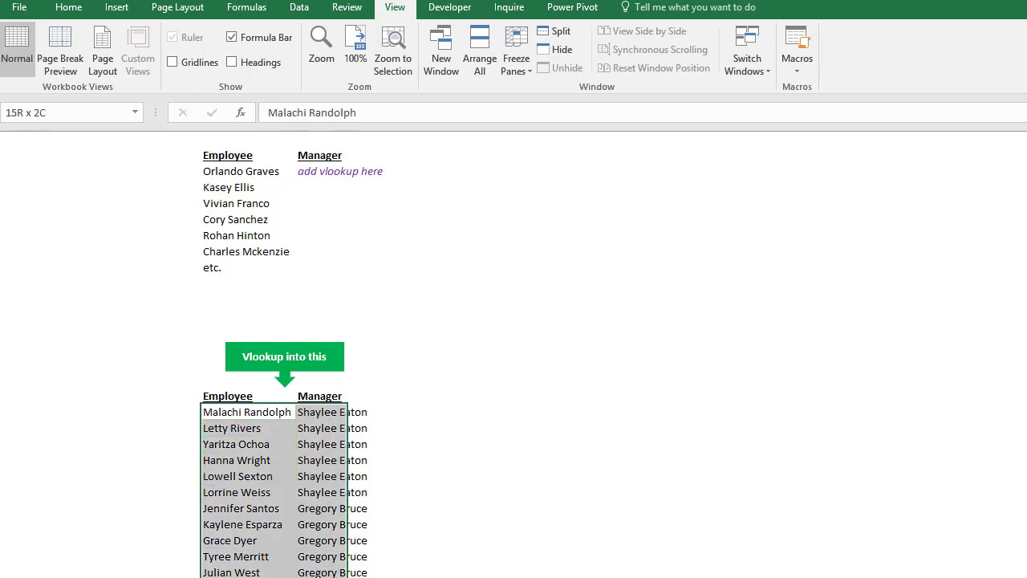
click(313, 170)
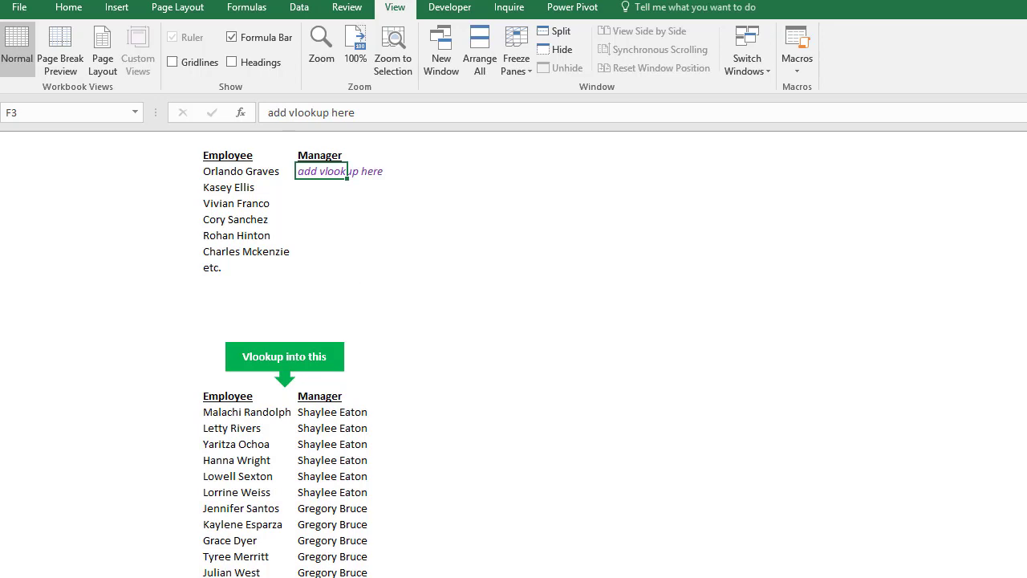
Switch to the raw-data sheet and point out several manager headings and employees within their blocks
key(ctrl+Page_Up)
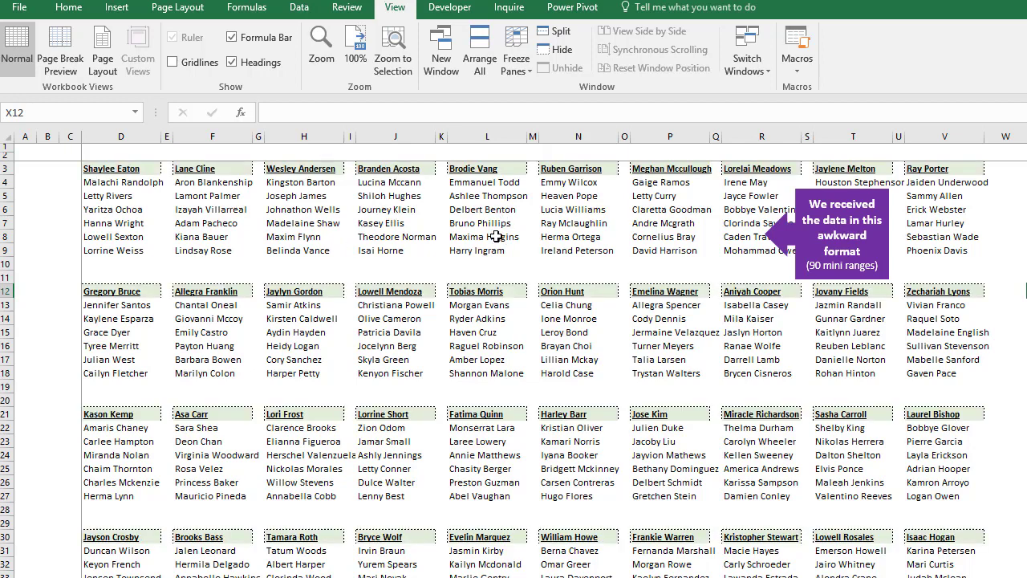
click(384, 167)
click(392, 290)
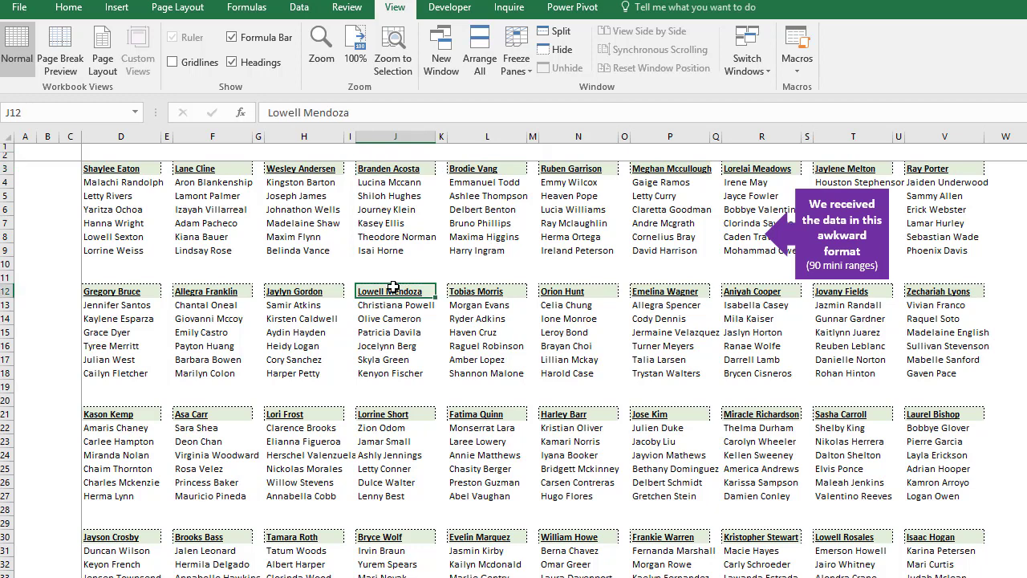
click(382, 413)
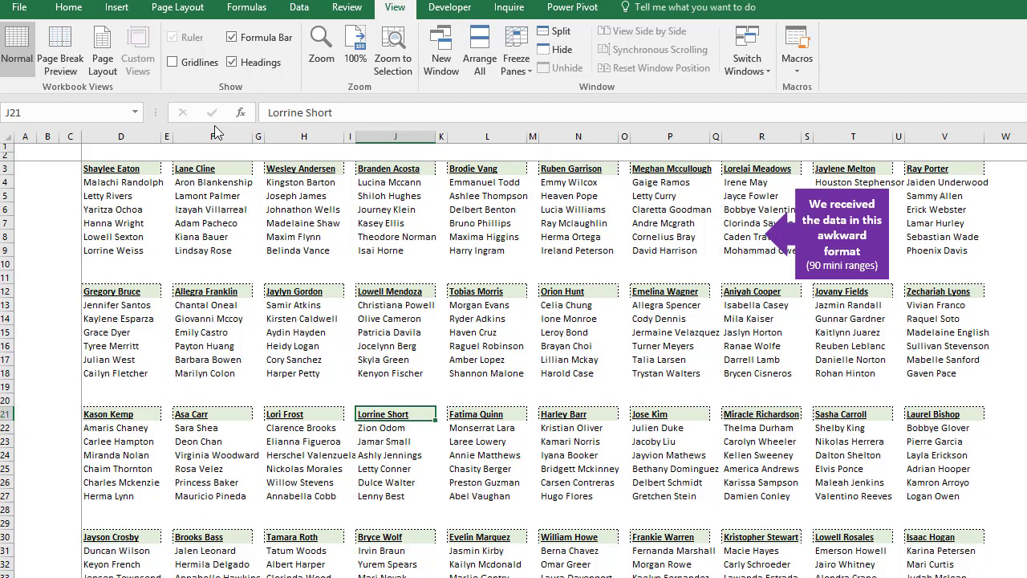
click(230, 209)
click(299, 199)
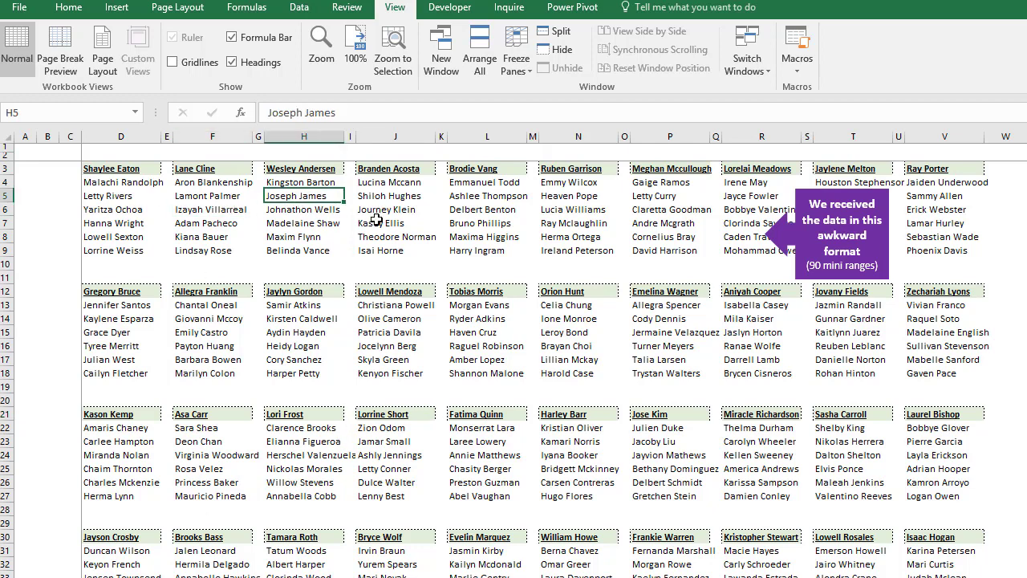
click(376, 222)
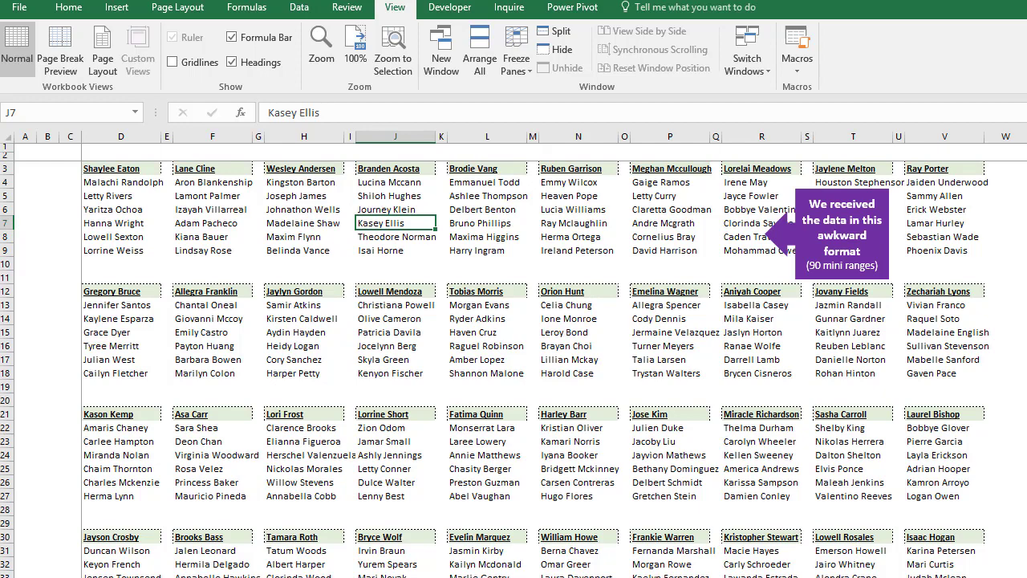
Show the raw data as a table and highlight its Group and ManagerFlag helper columns
click(299, 7)
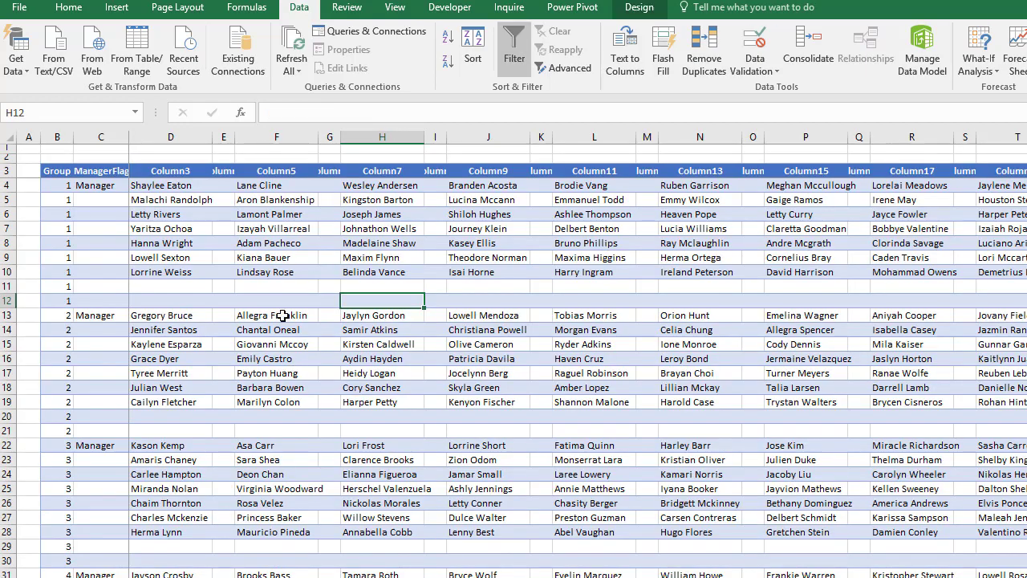
click(113, 9)
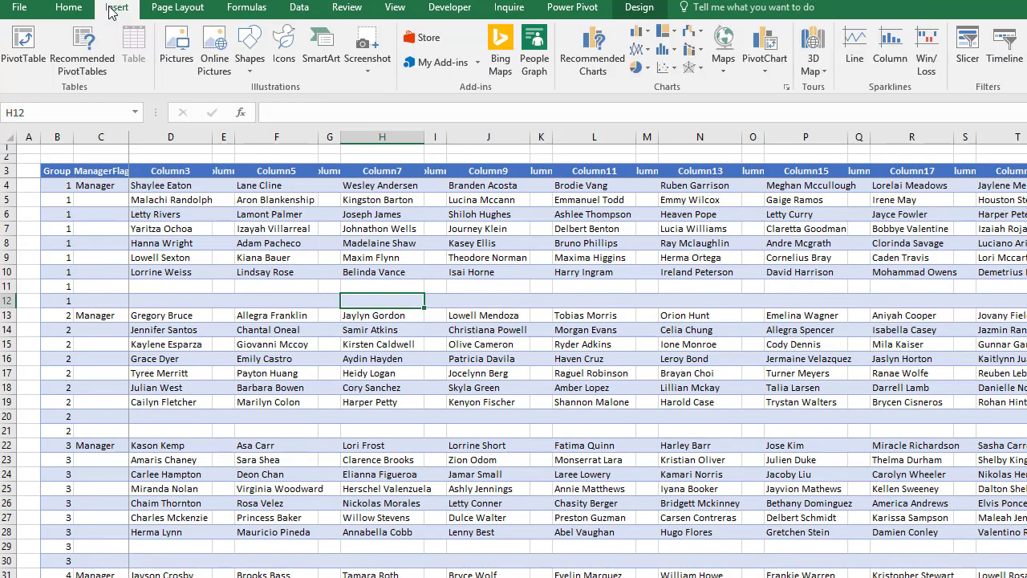
click(285, 226)
click(639, 7)
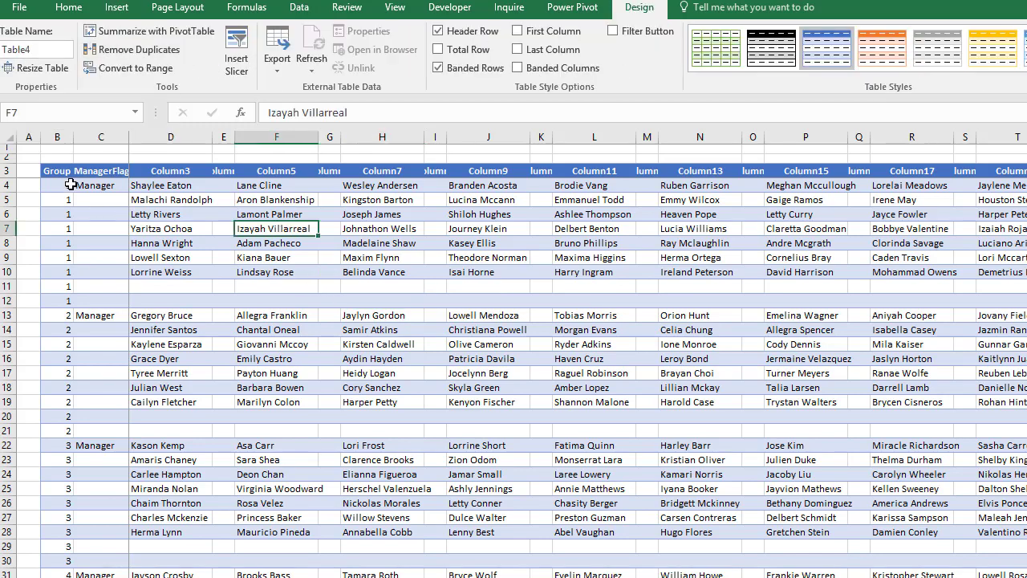
click(53, 136)
click(101, 137)
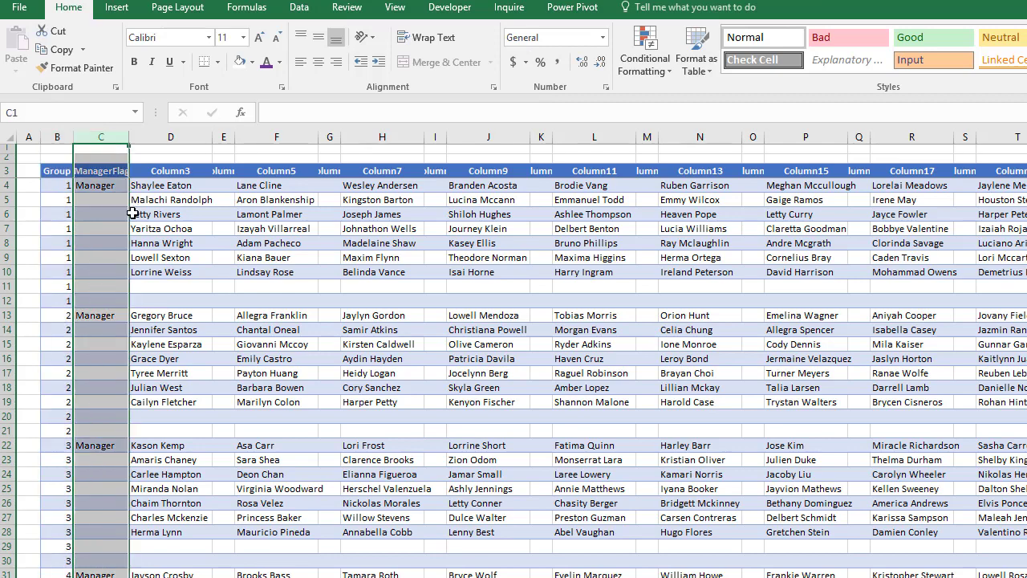
click(265, 242)
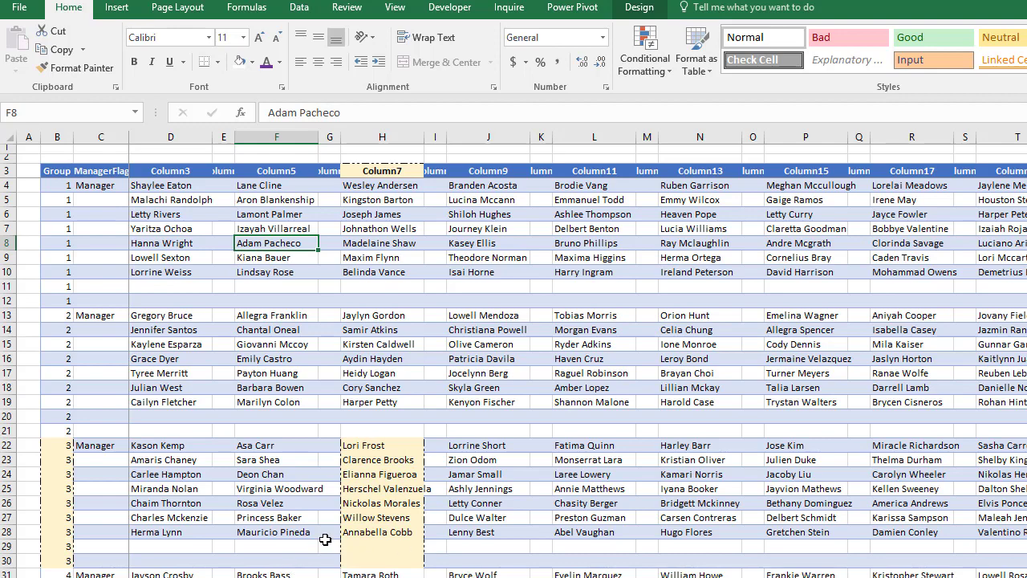
Highlight one manager's block of employees, the Column7 column and the Group column
click(362, 460)
drag(361, 460, 363, 533)
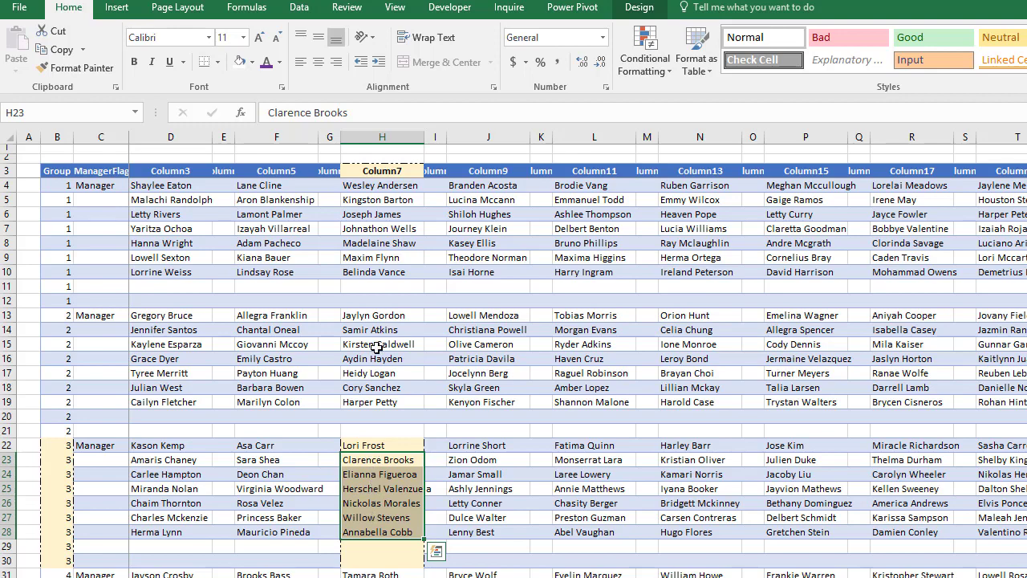
click(385, 141)
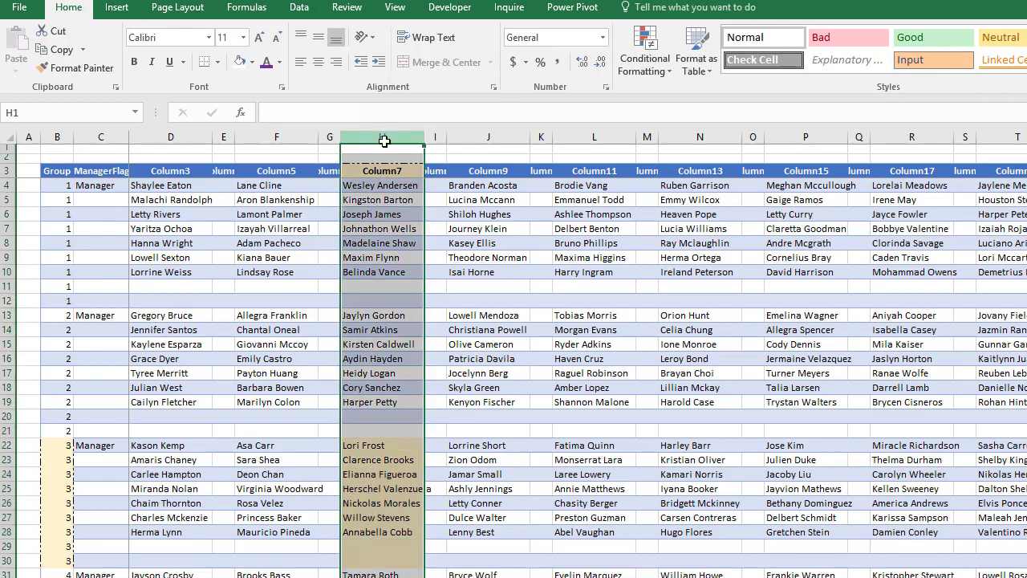
click(57, 136)
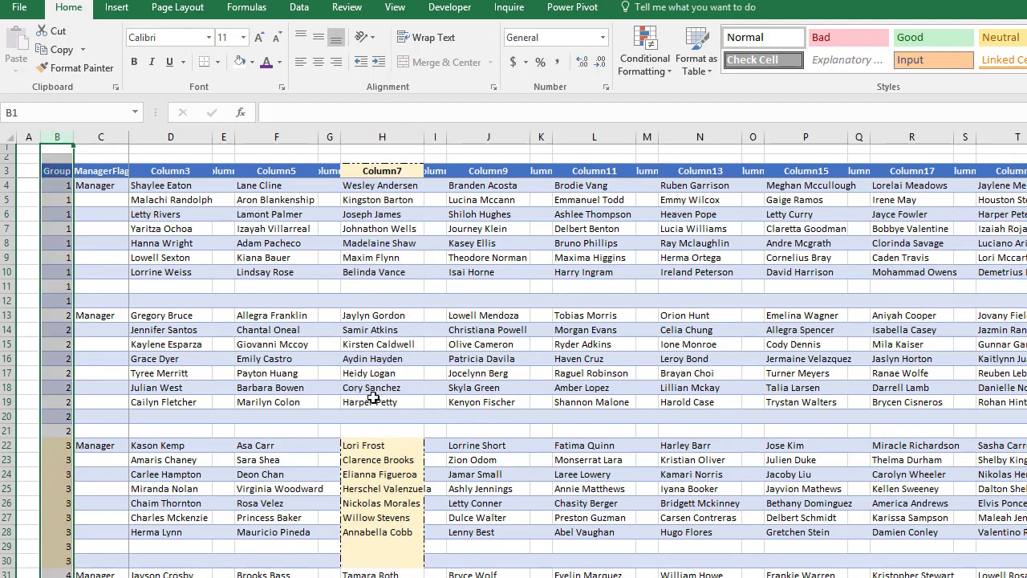
drag(374, 446, 374, 532)
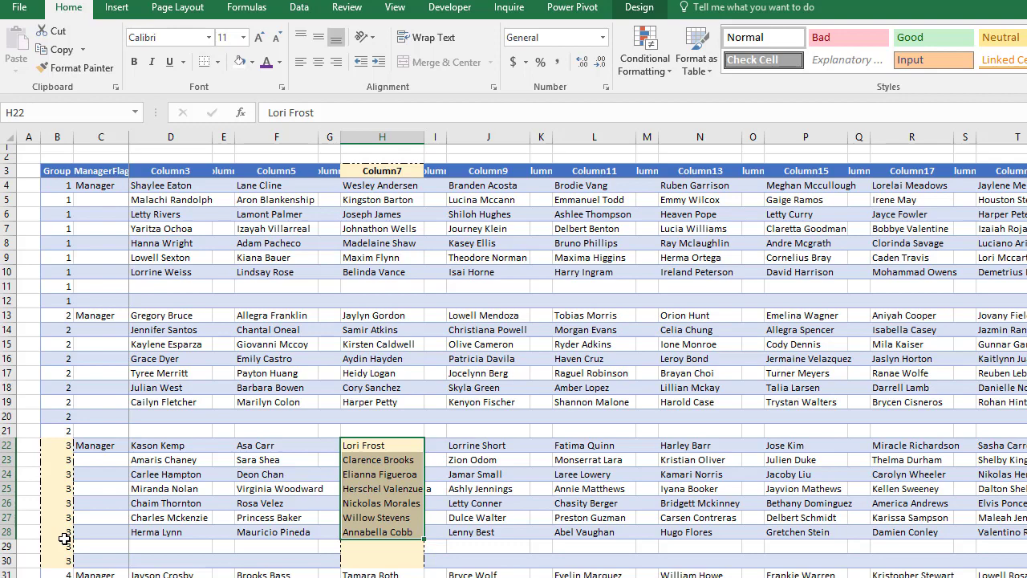
click(104, 444)
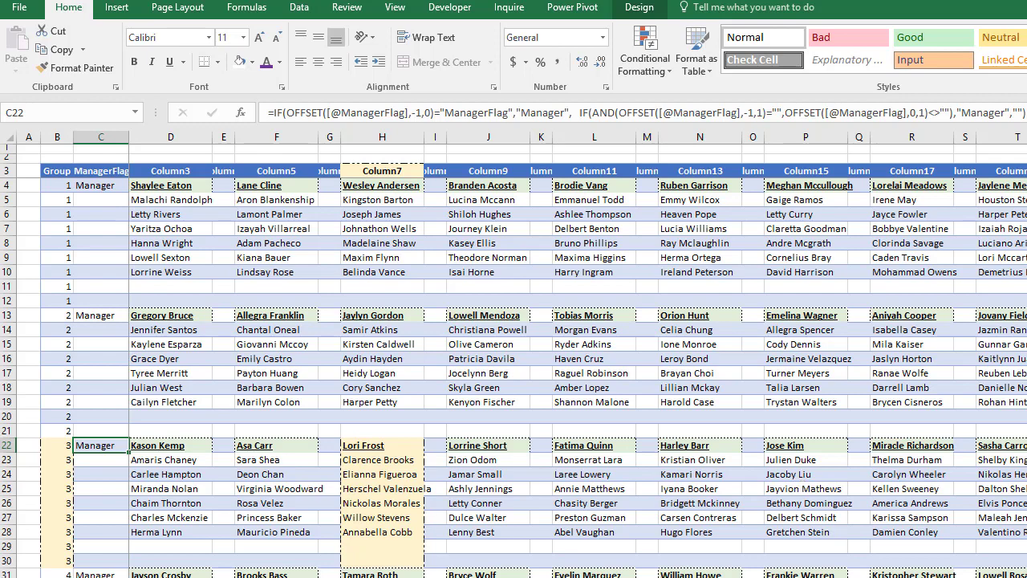
drag(353, 447, 368, 535)
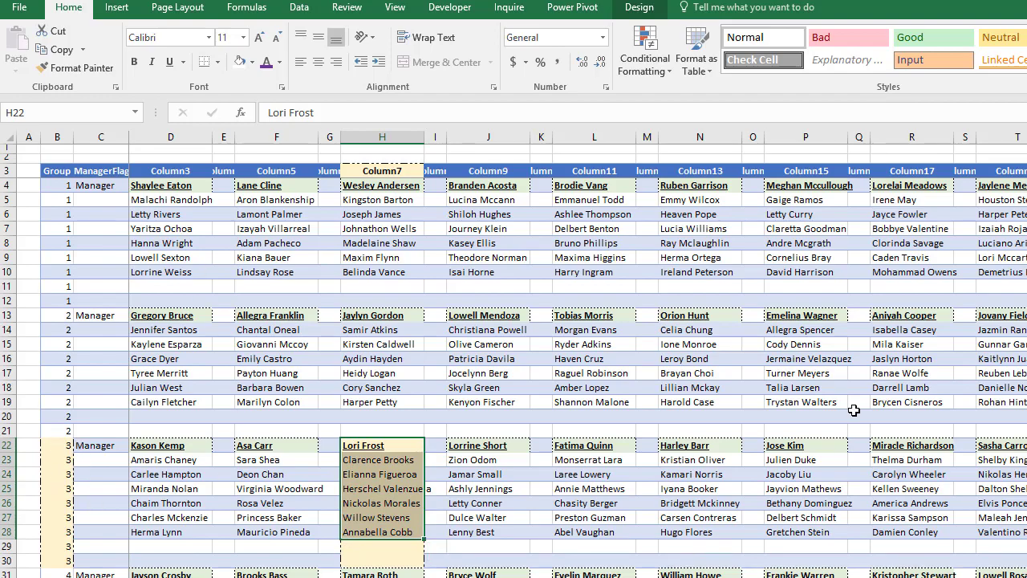
scroll(367, 448, down, 15)
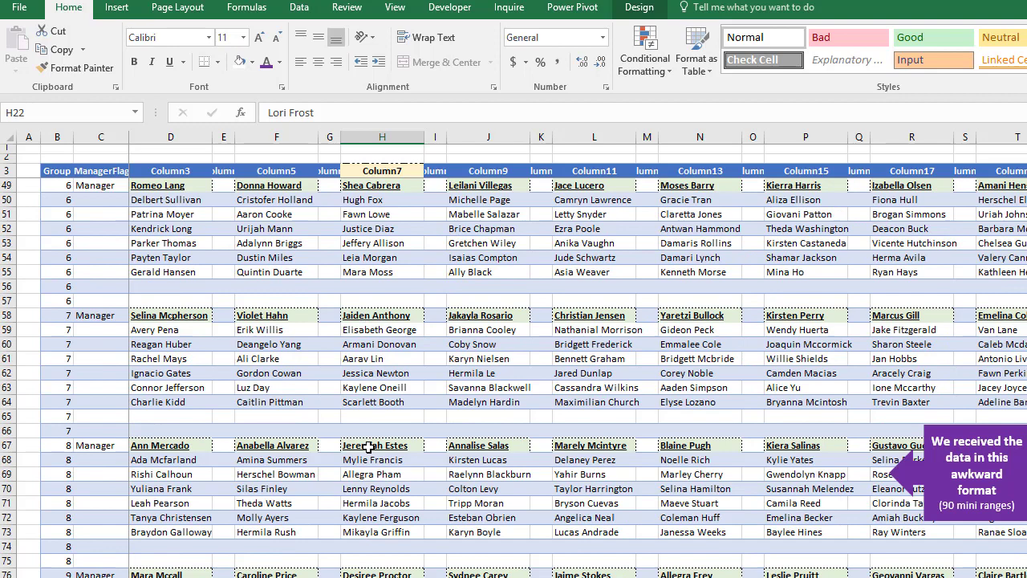
scroll(368, 447, up, 15)
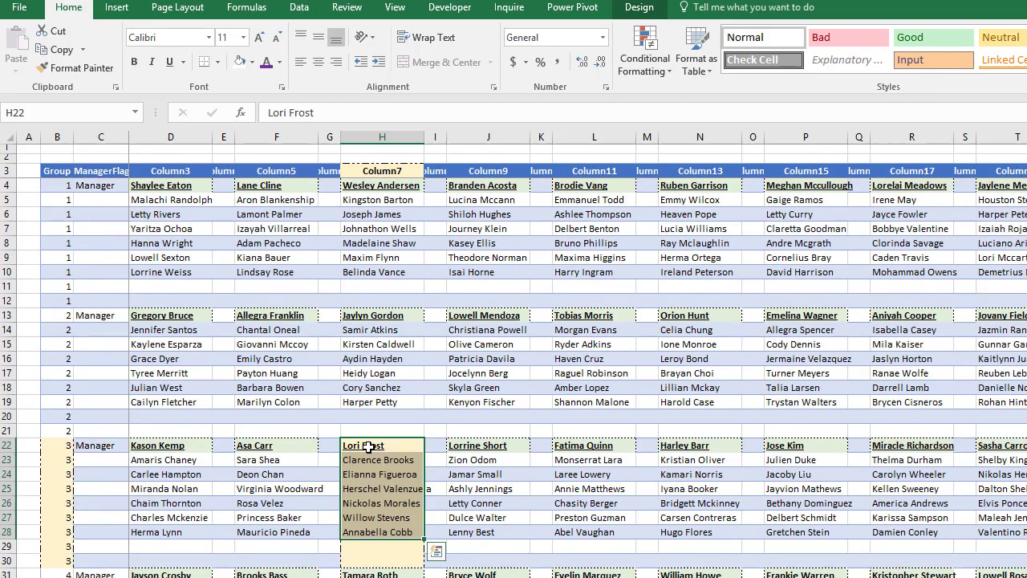
click(378, 416)
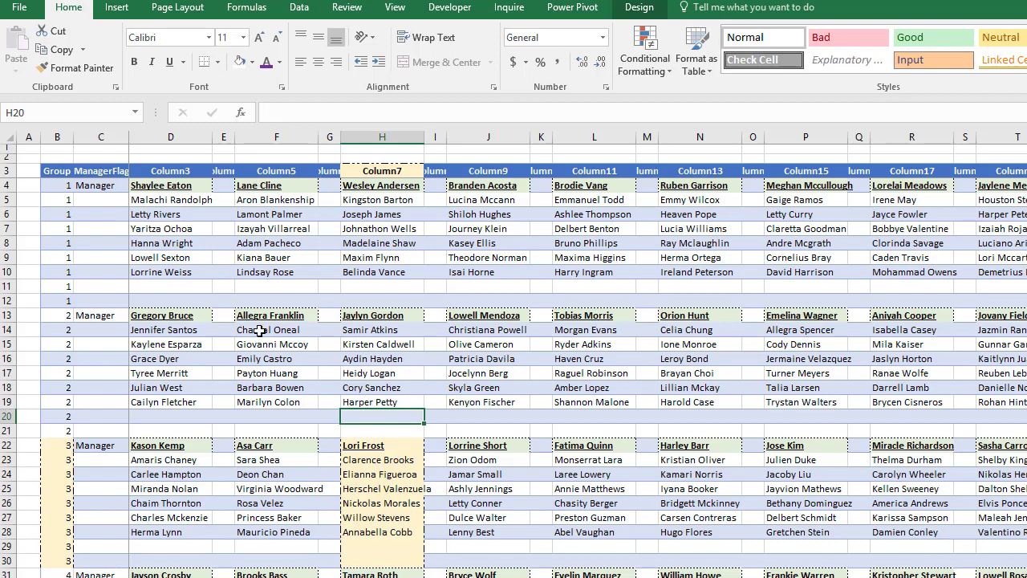
click(295, 17)
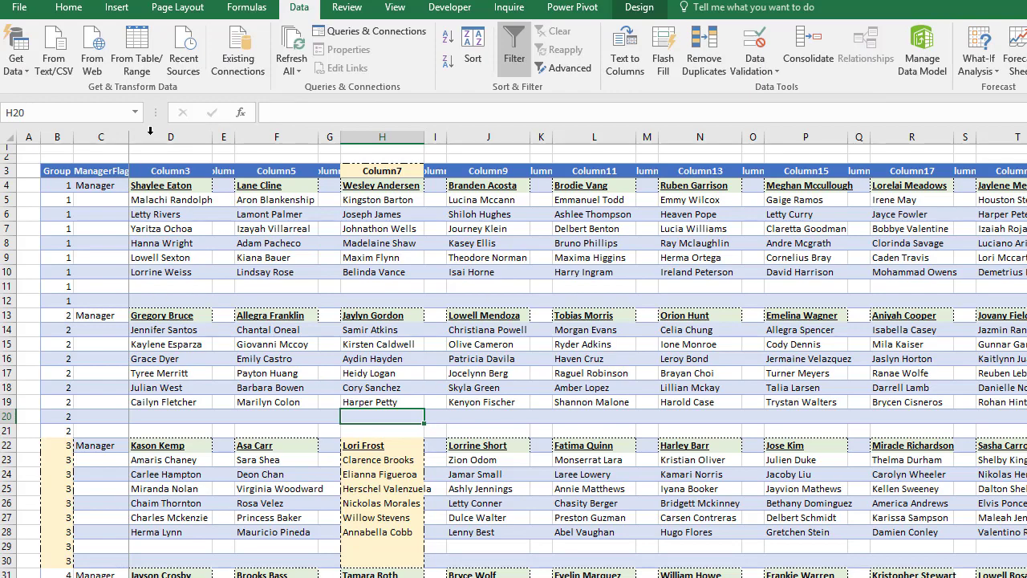
Load the raw-data table into Power Query, rename the Table4 query to 1NormalizeTable4, and select ManagerFlag with Group
click(137, 50)
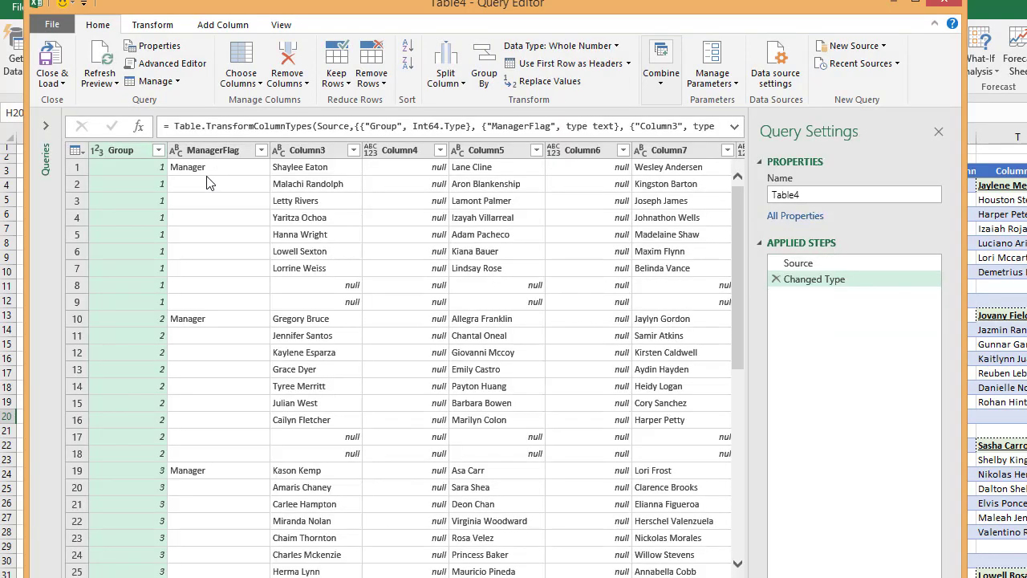
drag(312, 8, 322, 4)
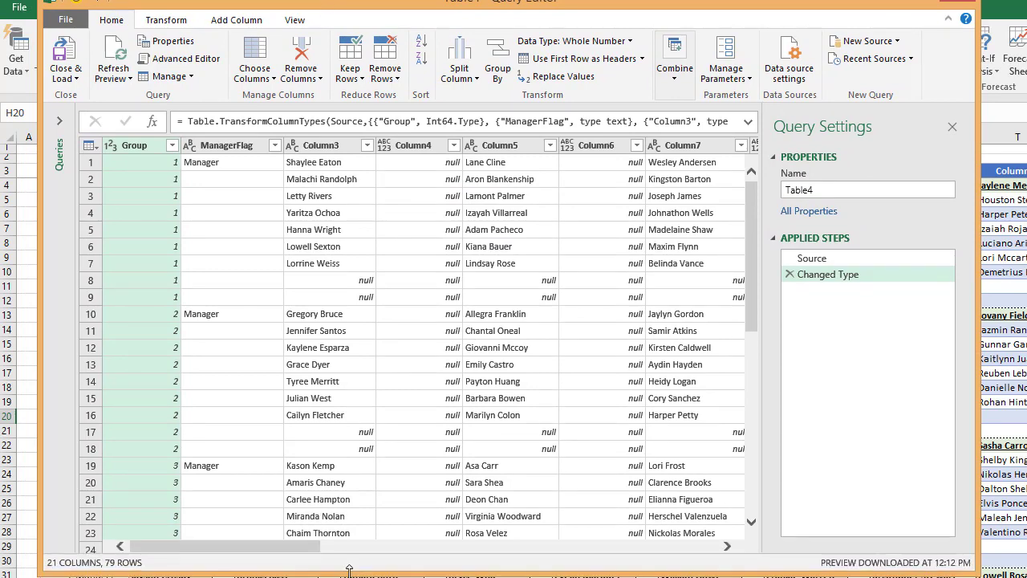
click(60, 119)
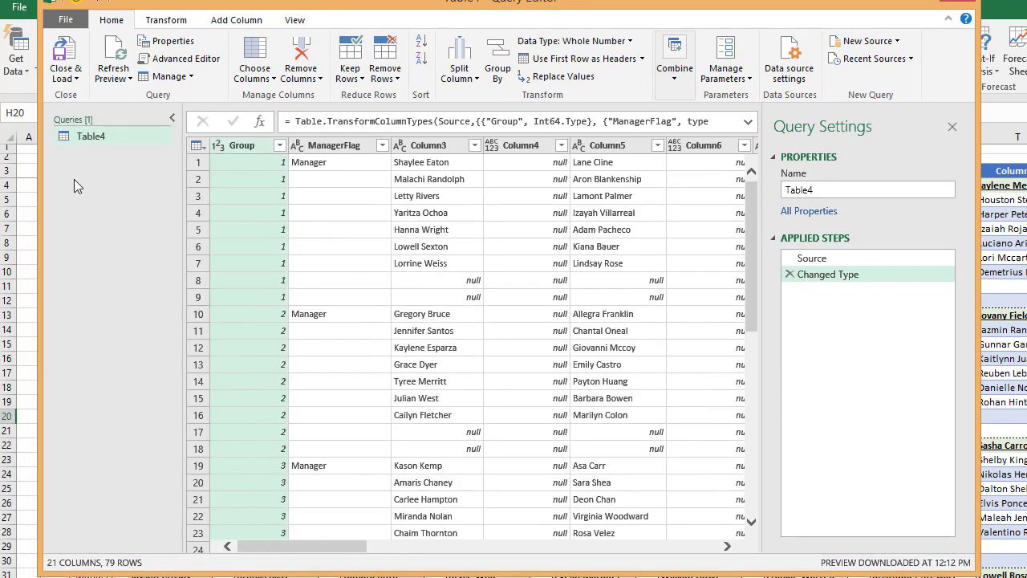
right_click(94, 141)
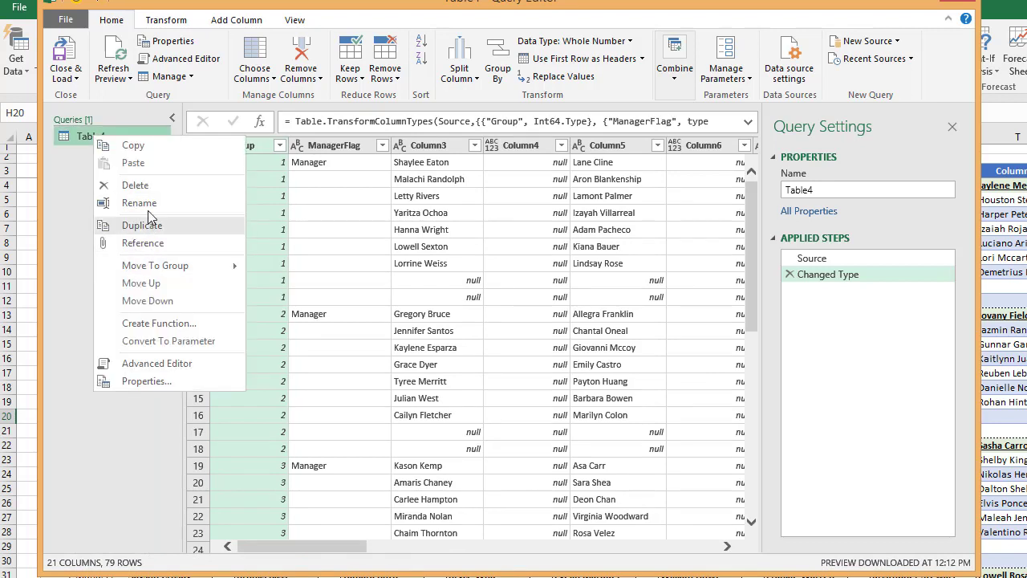
click(143, 203)
key(Home)
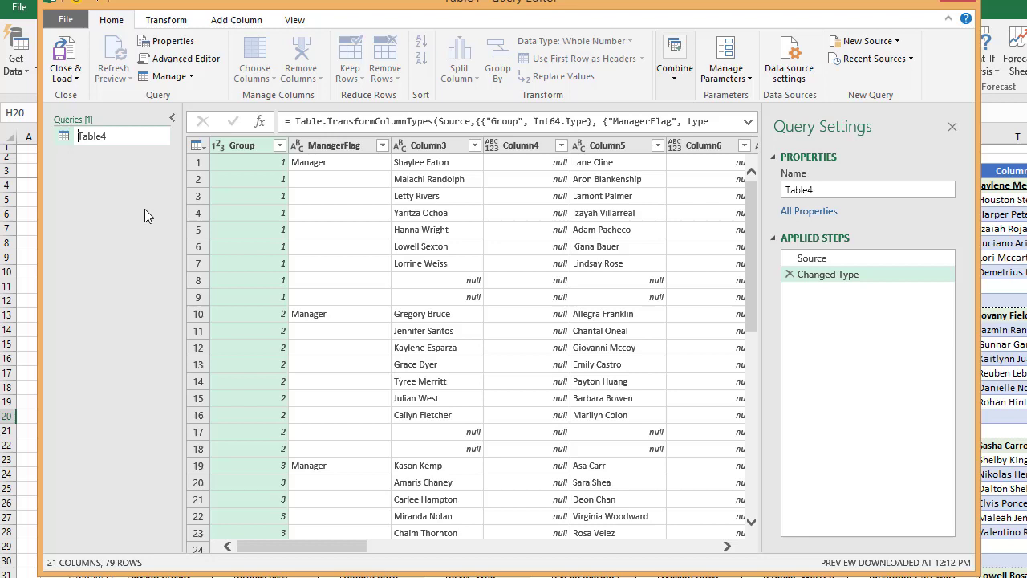
text(1Normalize)
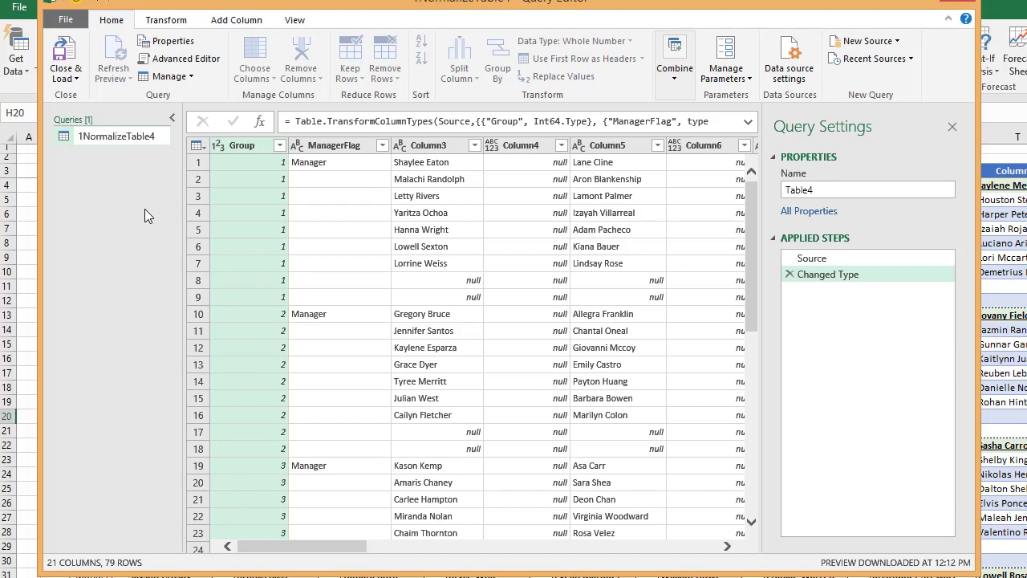
key(Return)
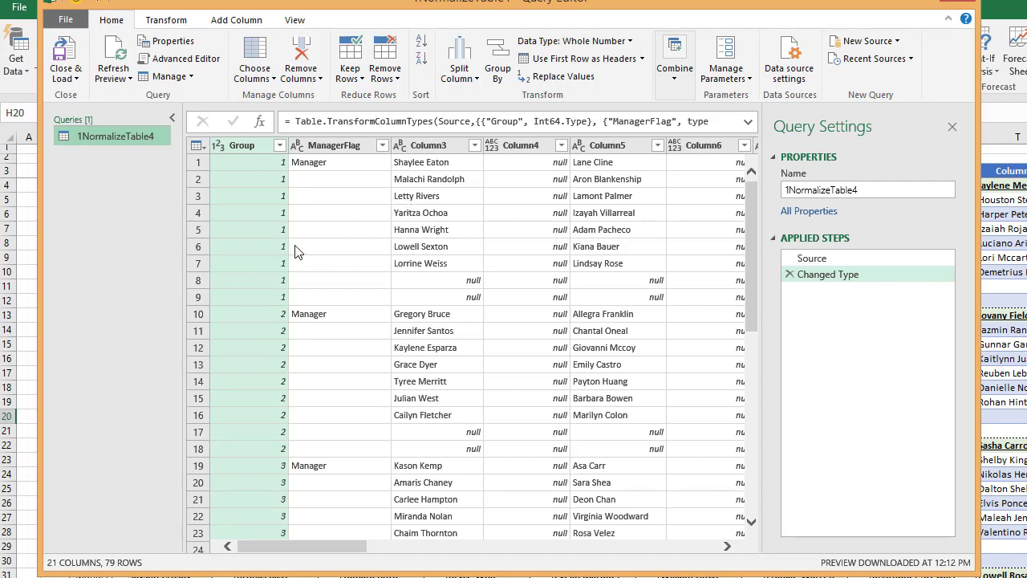
ctrl+click(320, 146)
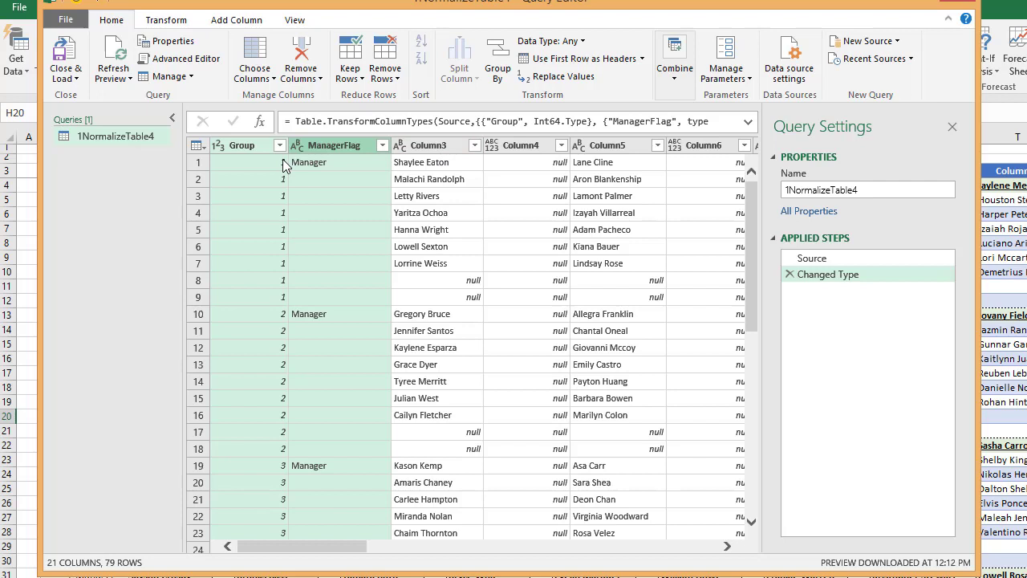
Unpivot other columns beside Group and ManagerFlag, giving Attribute and Value columns across 630 rows
right_click(333, 154)
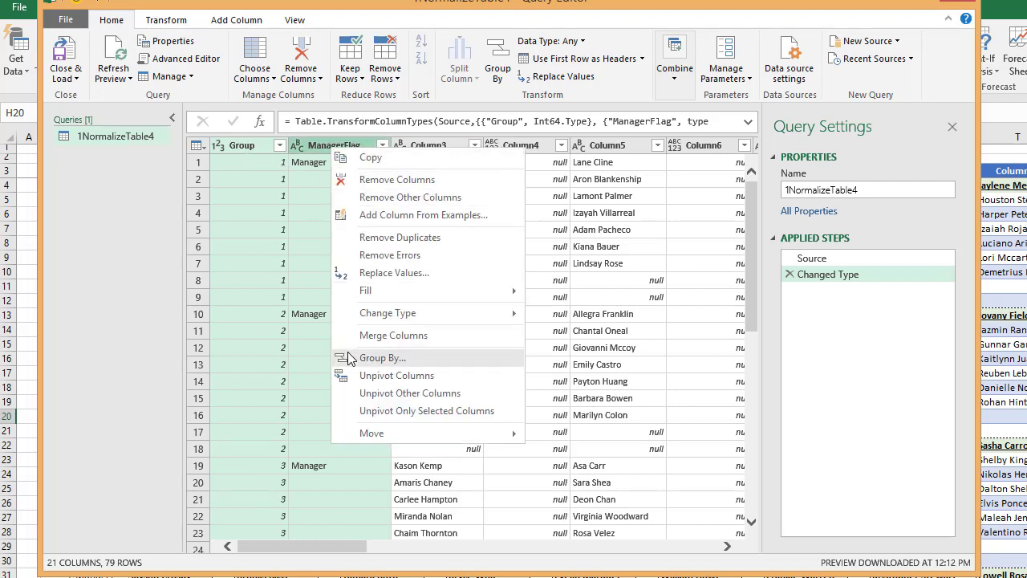
click(386, 393)
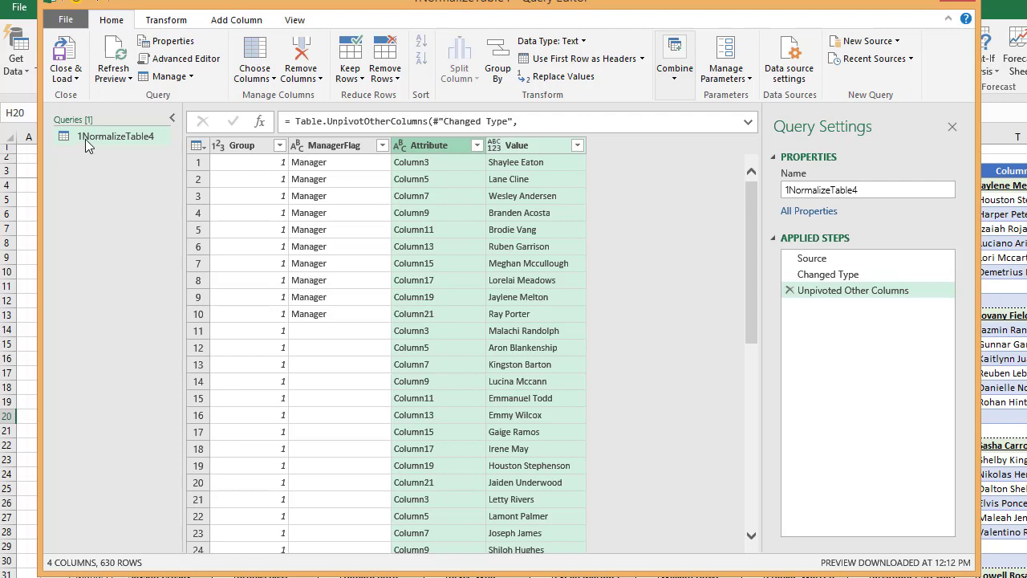
click(815, 262)
click(811, 274)
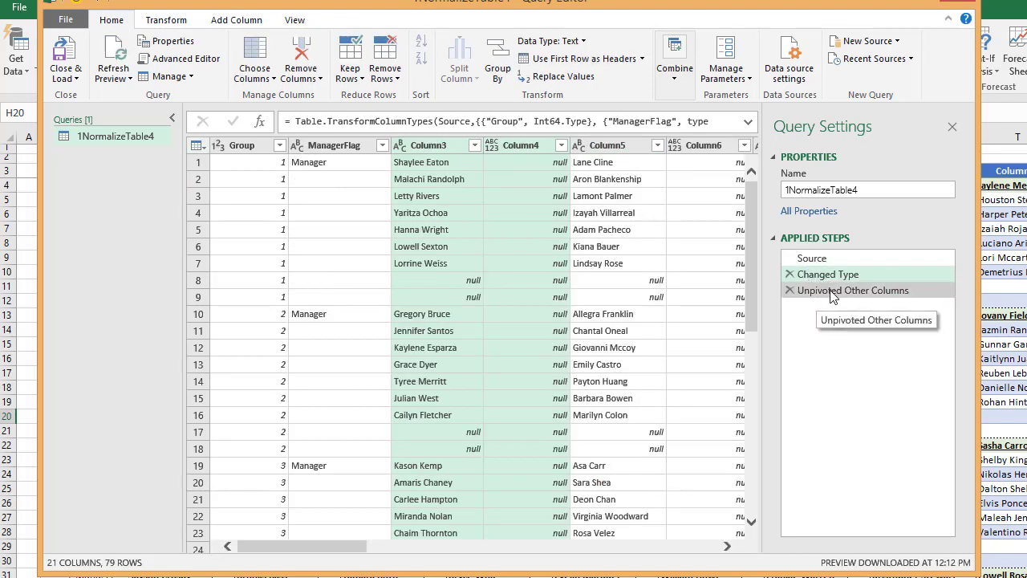
click(831, 292)
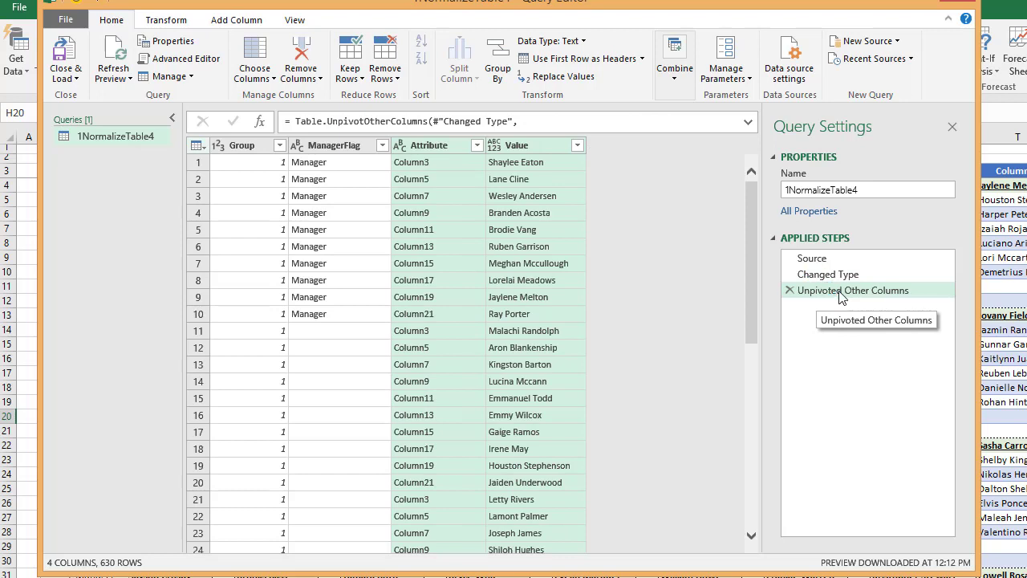
Create a reference query of 1NormalizeTable4 named 2ManagerNames
right_click(107, 135)
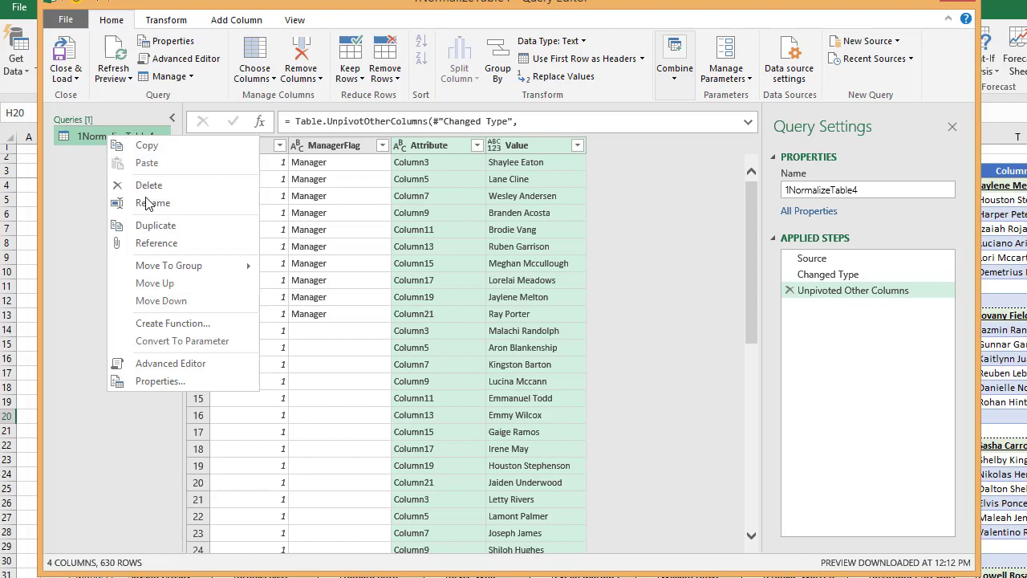
click(152, 241)
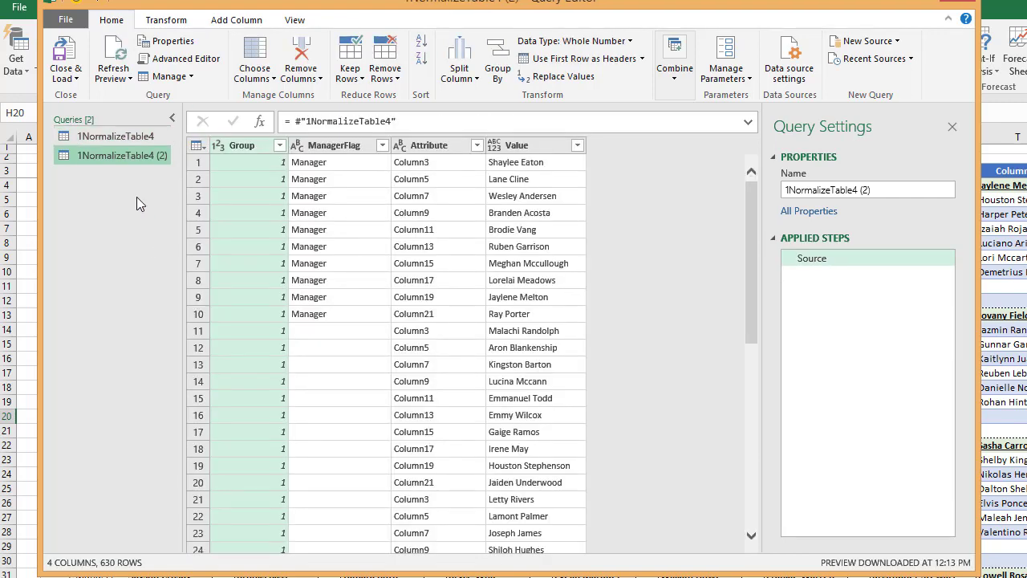
right_click(121, 156)
click(154, 226)
text(2)
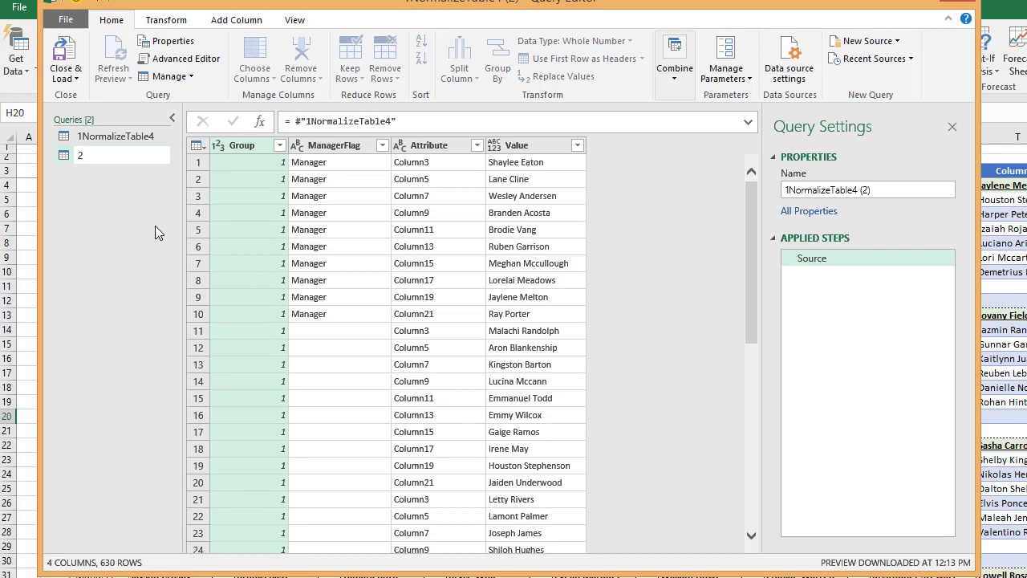
text(ManagerNames)
key(Return)
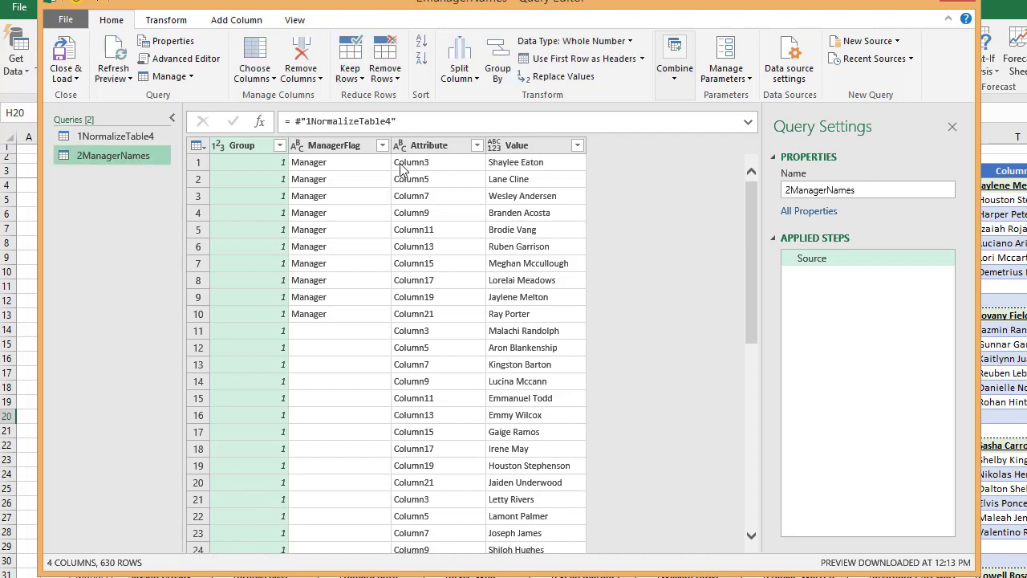
Keep only Manager rows in 2ManagerNames and remove its ManagerFlag column
click(382, 146)
click(177, 331)
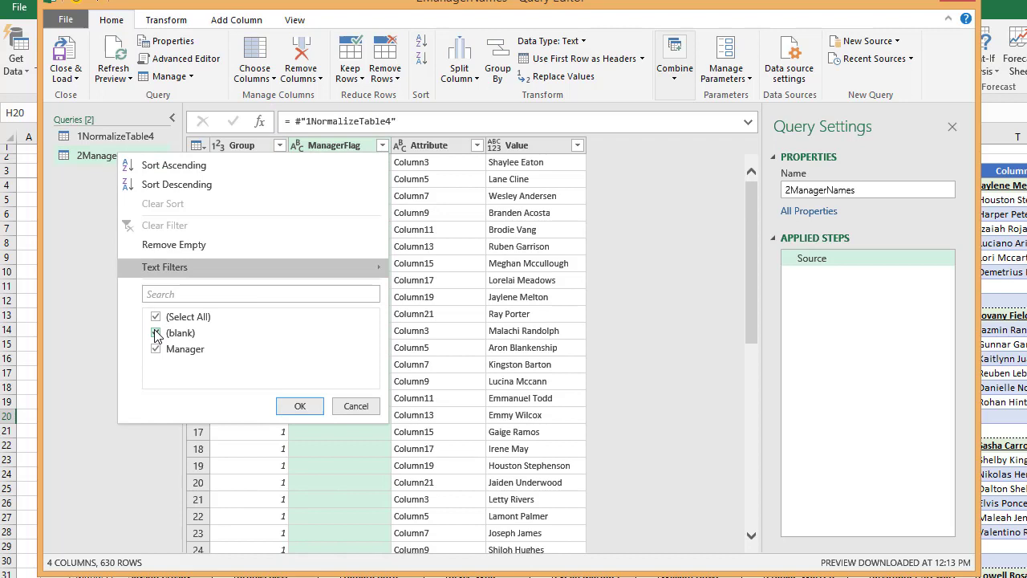
click(299, 408)
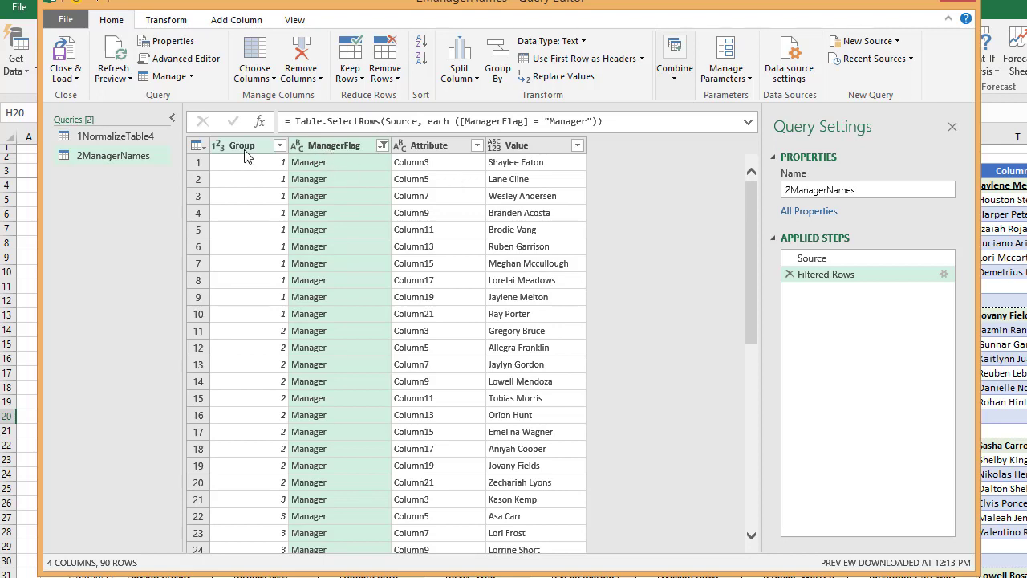
right_click(319, 152)
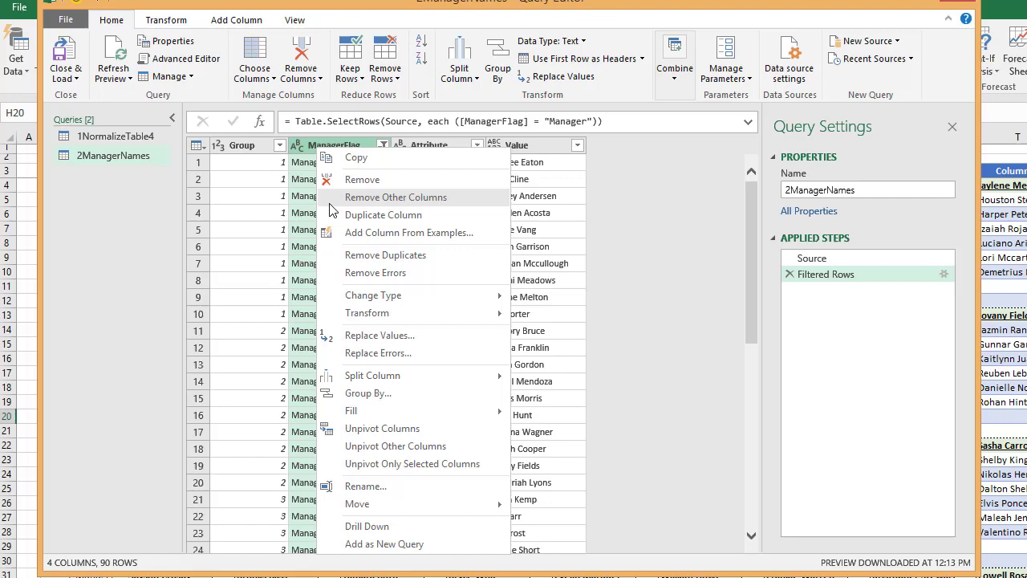
click(363, 180)
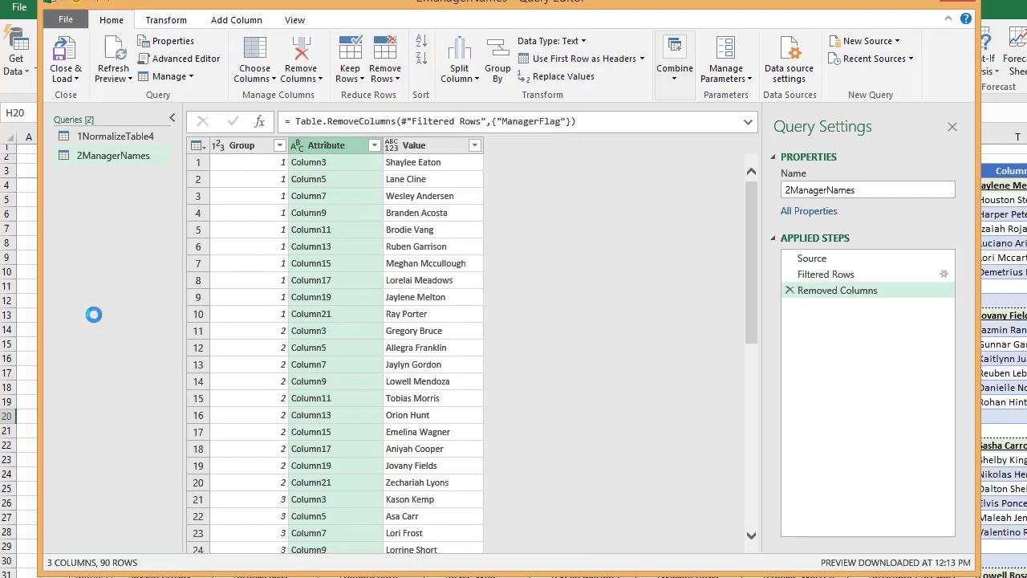
click(102, 137)
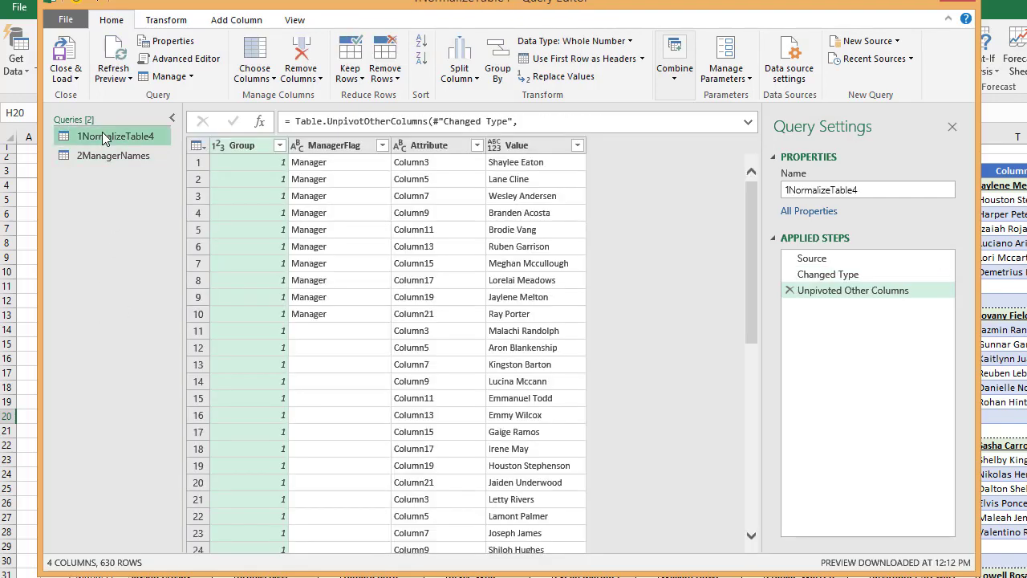
Create another reference query of 1NormalizeTable4 named 3FINALOUTPUT
right_click(102, 133)
click(160, 238)
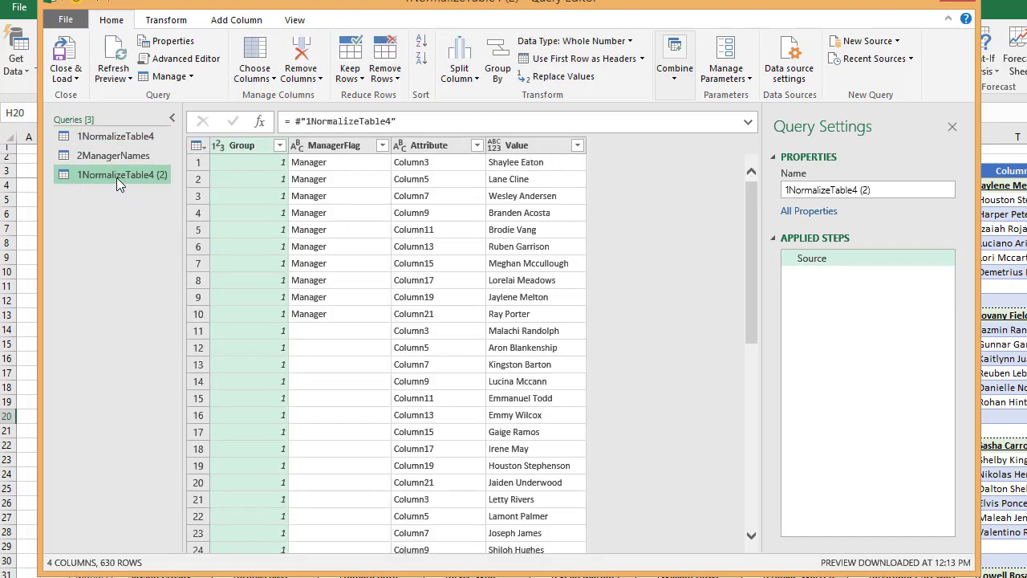
right_click(117, 178)
click(152, 245)
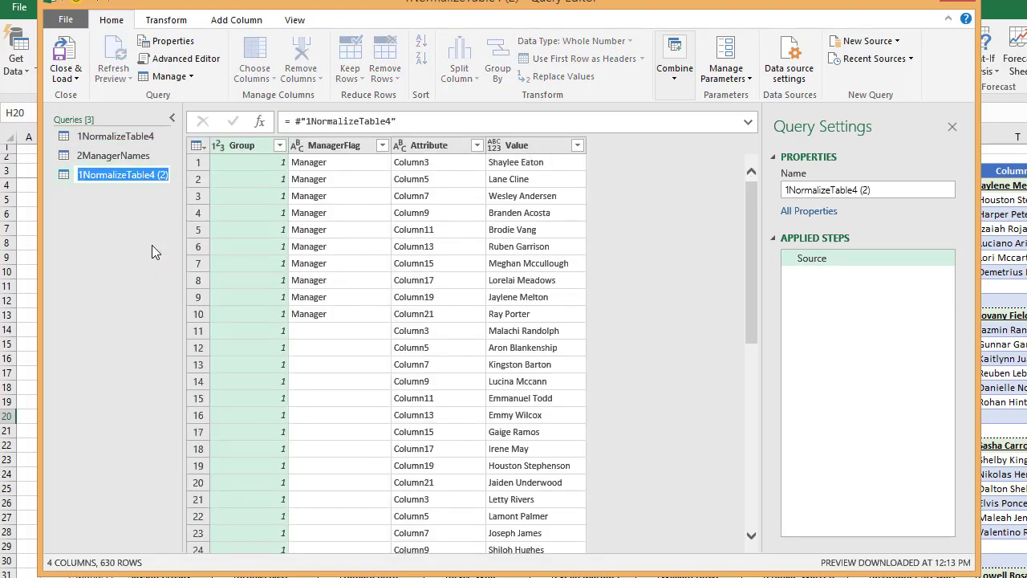
text(3)
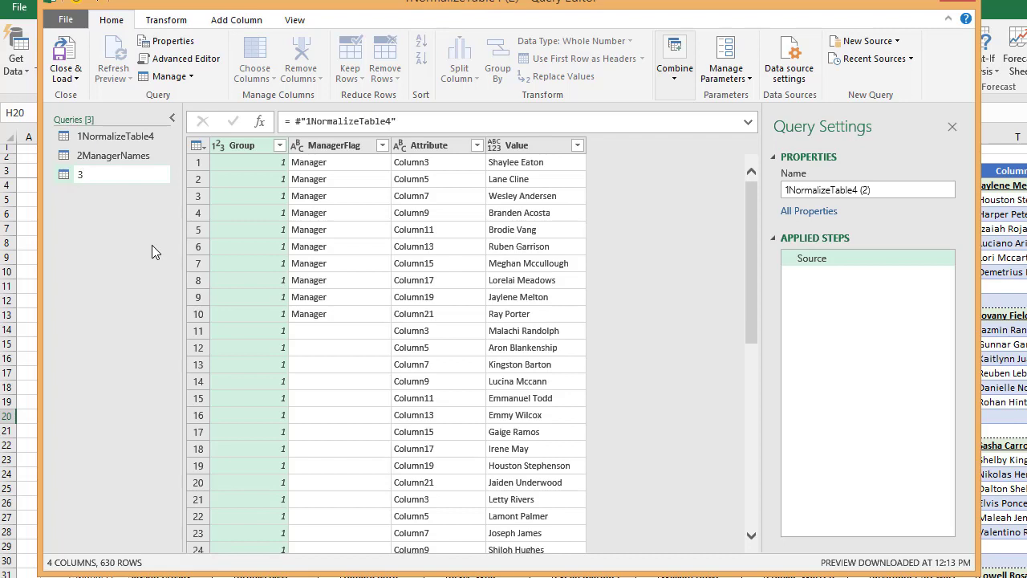
text(FINALOUTPUT)
key(Return)
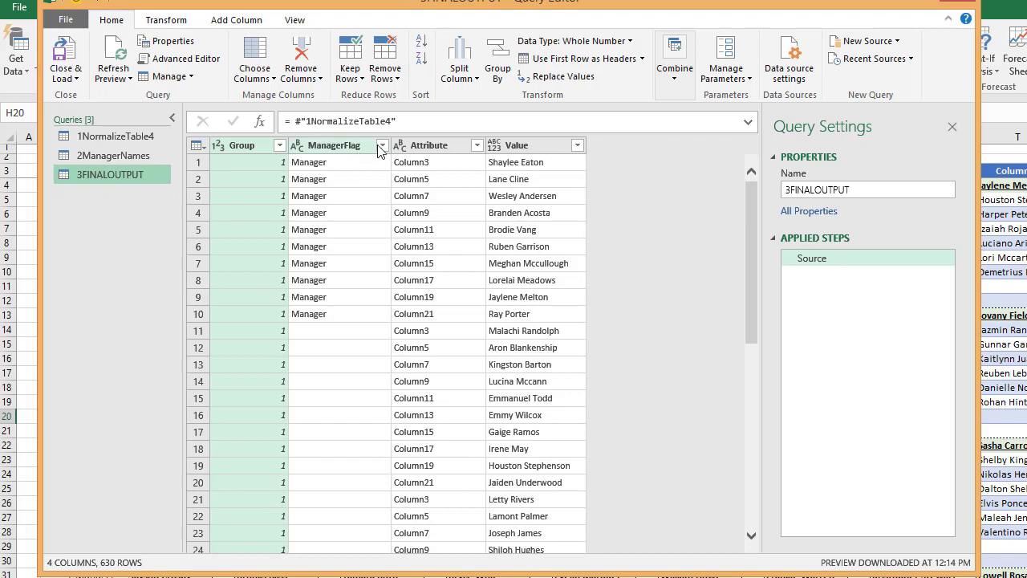
Filter ManagerFlag to keep only blank rows, leaving 540 employee rows
click(382, 145)
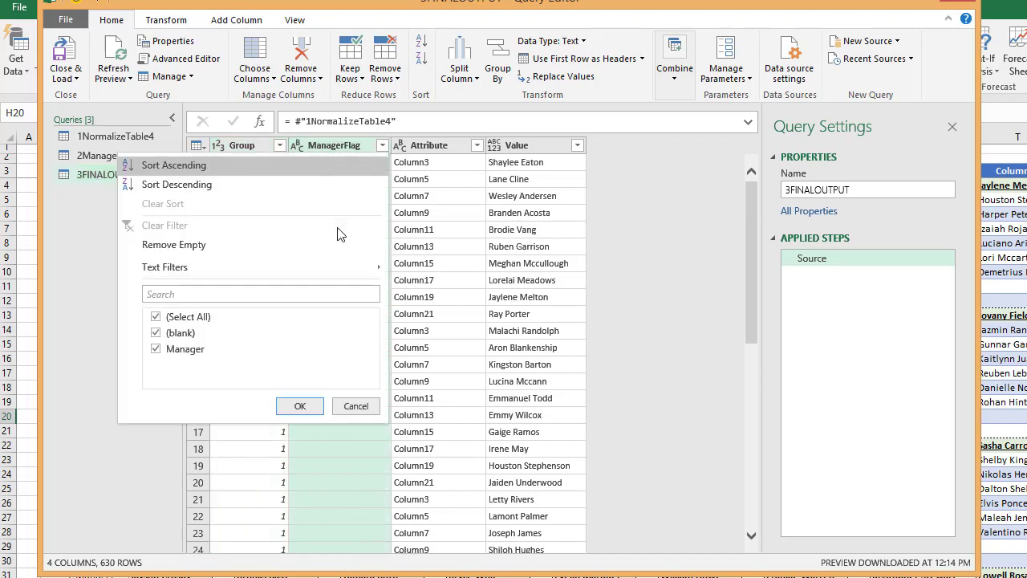
click(156, 350)
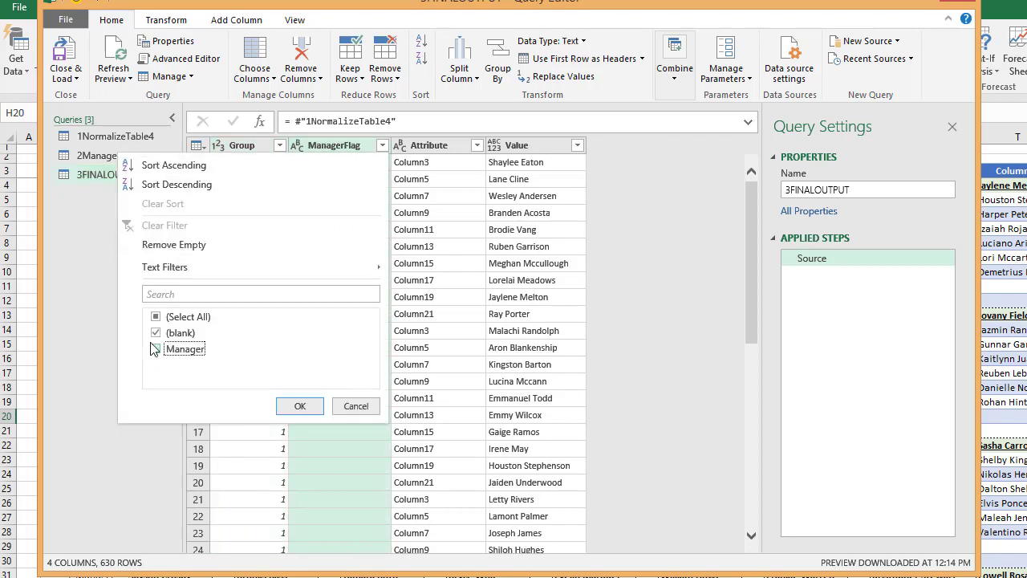
click(297, 407)
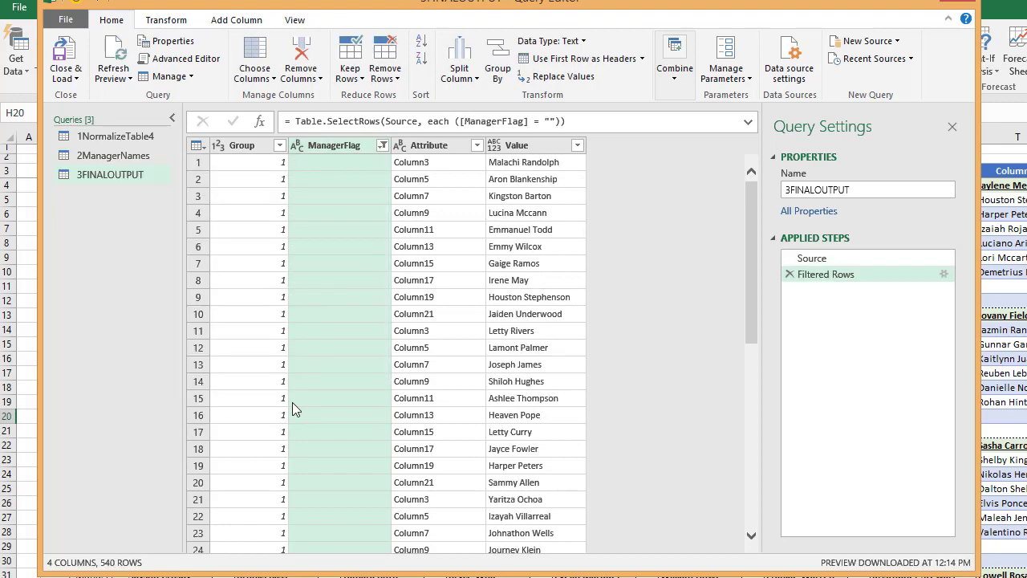
Remove the ManagerFlag column from 3FINALOUTPUT, leaving Group, Attribute and Value
right_click(335, 147)
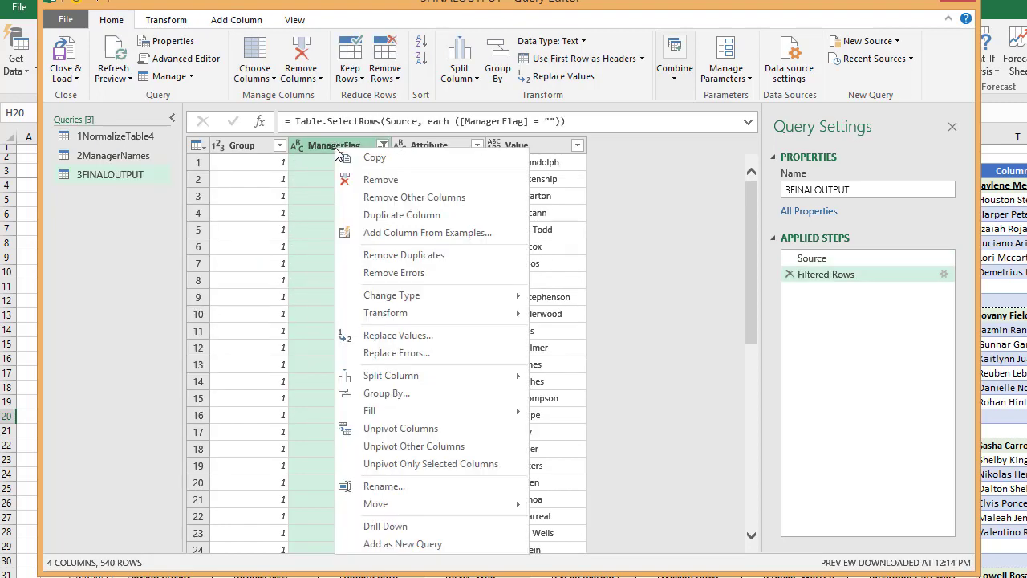
click(369, 181)
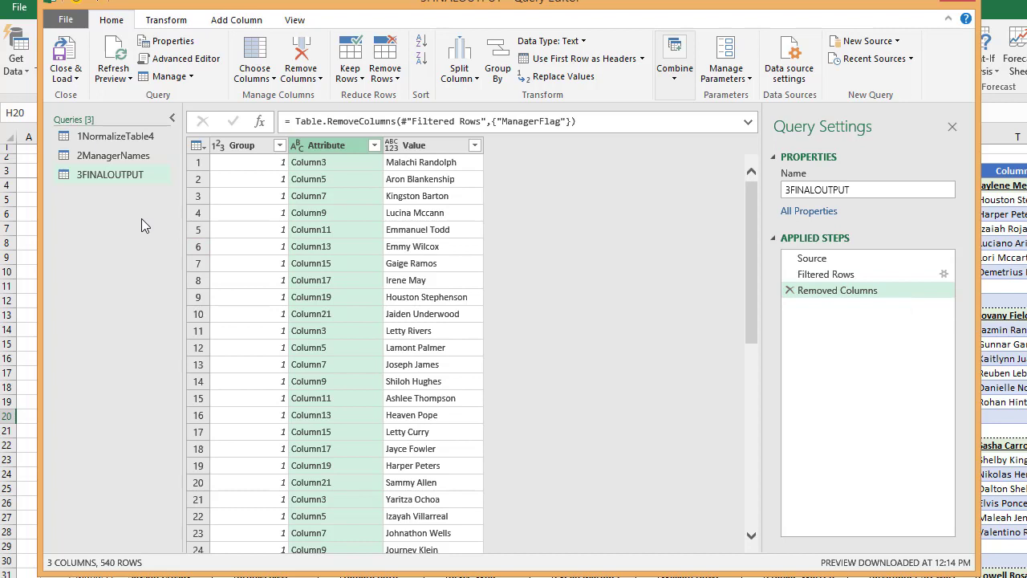
click(110, 177)
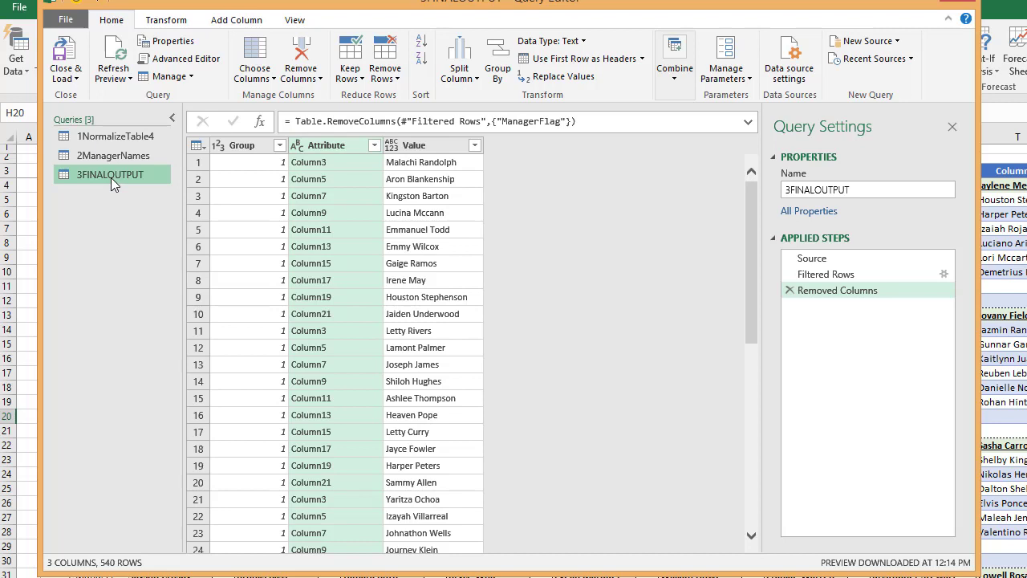
click(677, 83)
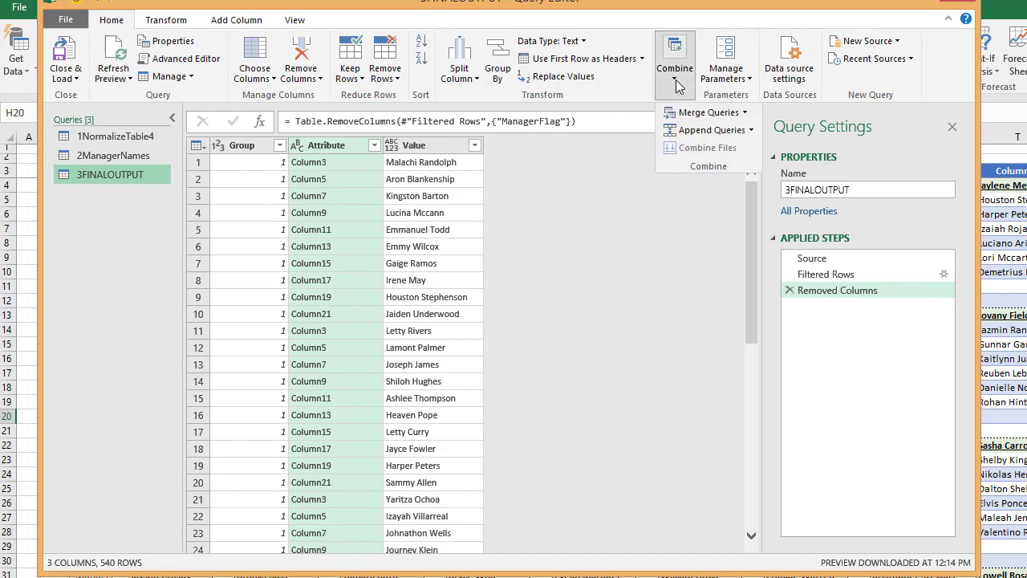
click(745, 113)
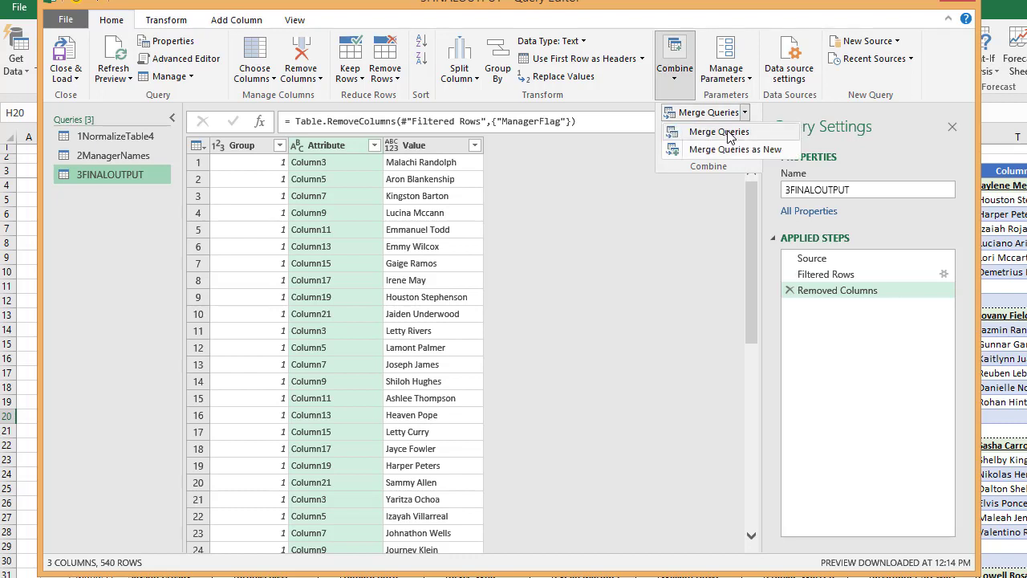
click(730, 132)
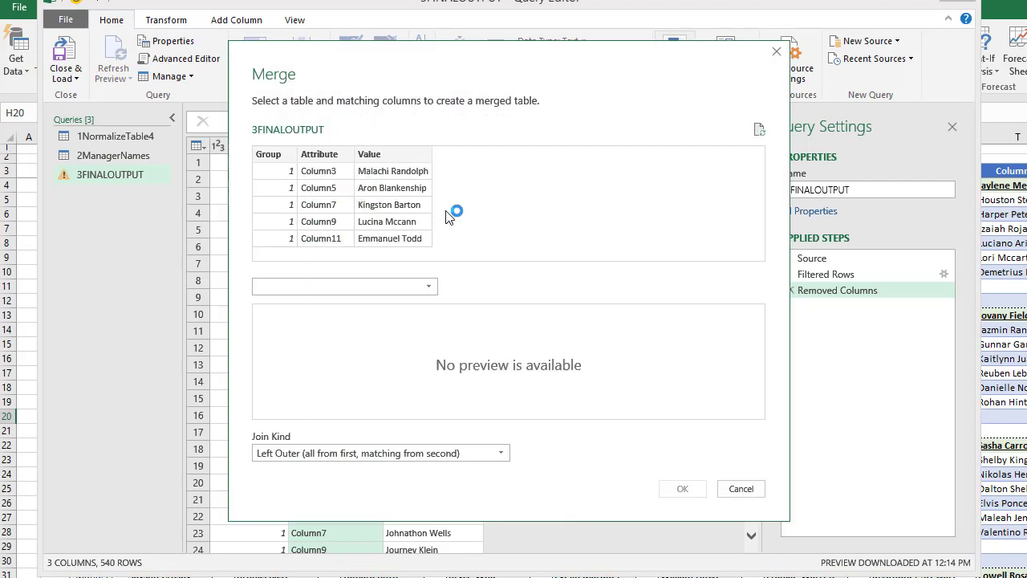
click(429, 289)
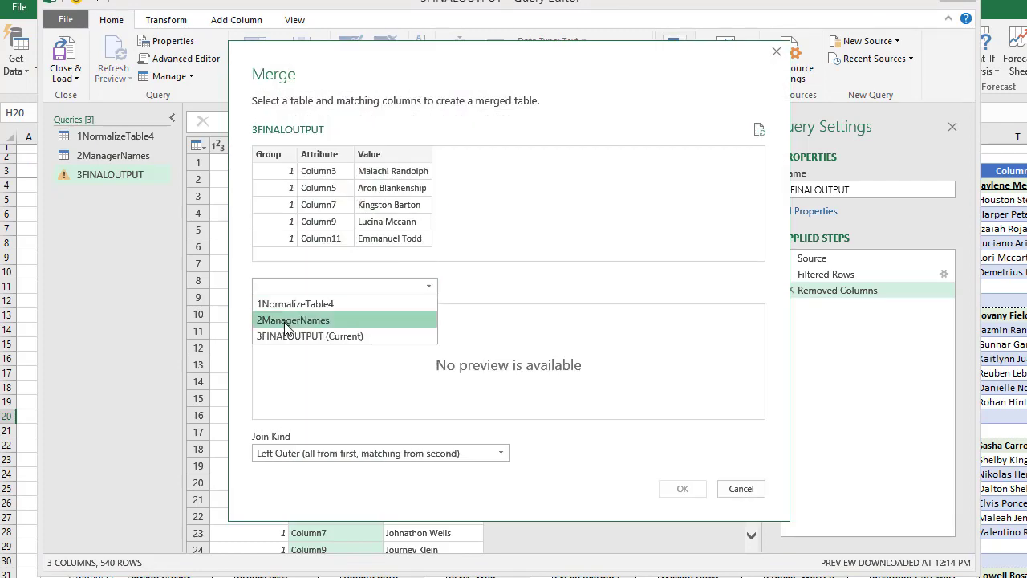
click(286, 321)
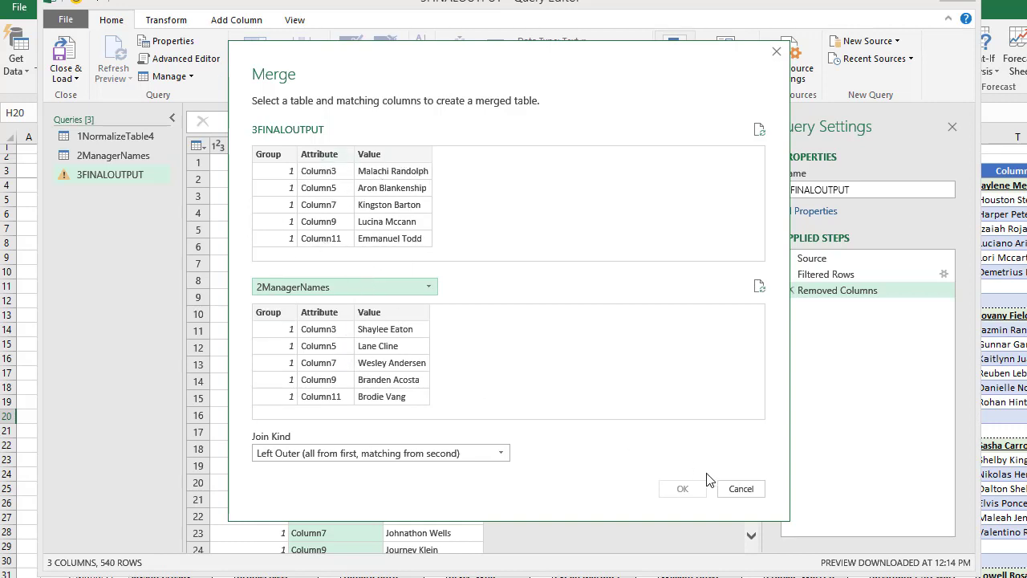
click(726, 493)
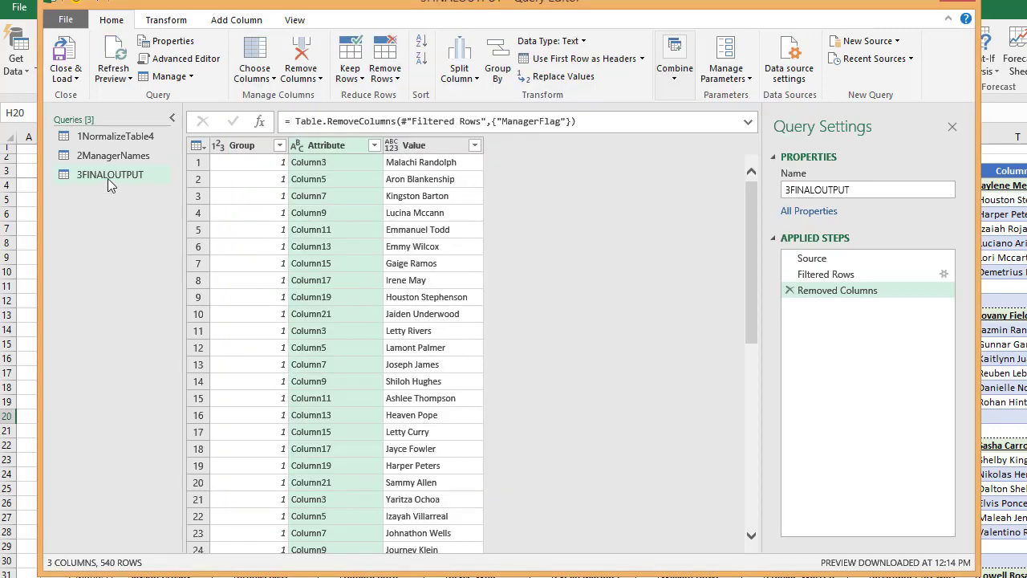
Rename the Value column in 2ManagerNames to Managers
click(109, 157)
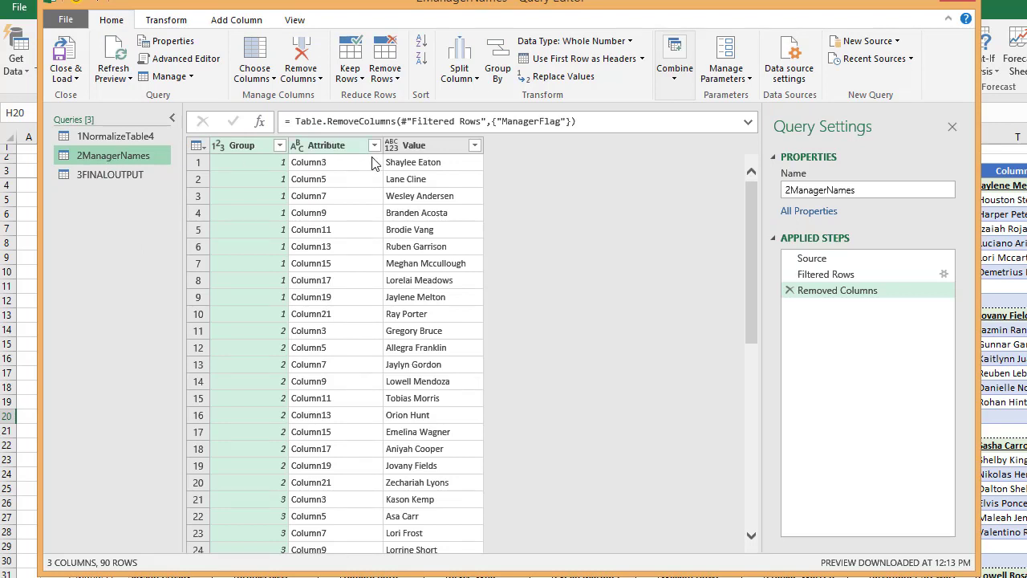
click(415, 147)
right_click(417, 149)
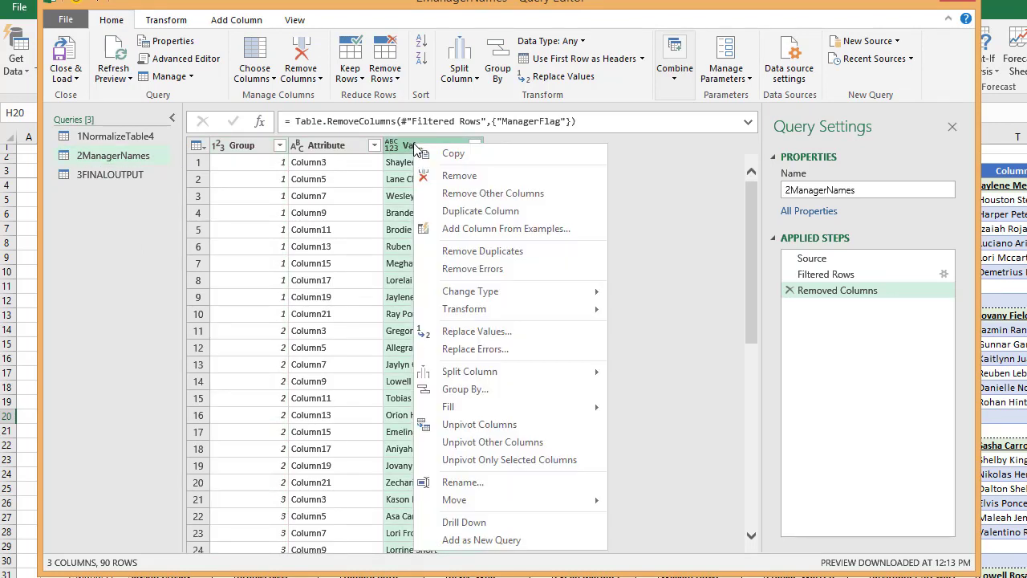
click(463, 482)
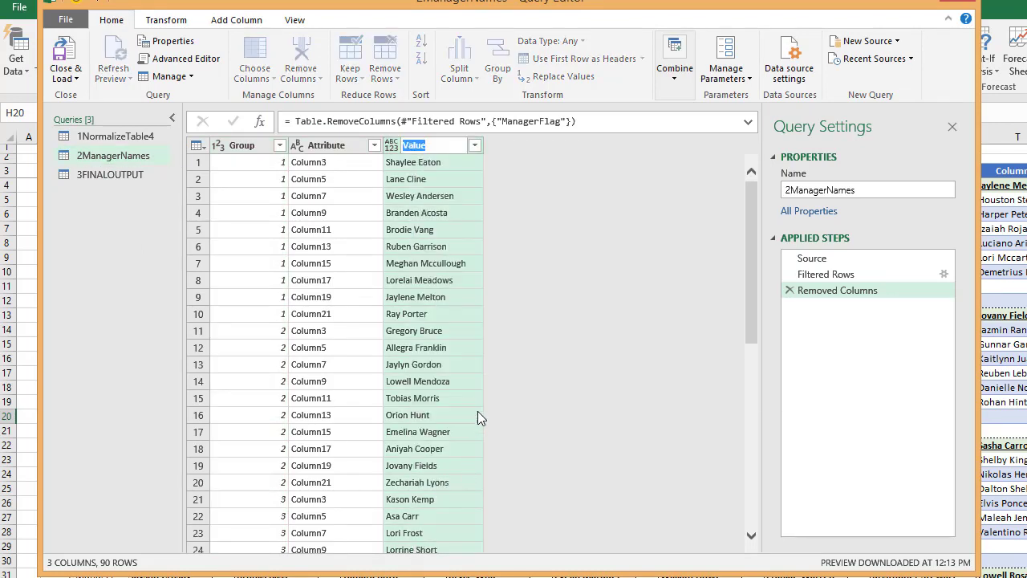
text(ManagerNames)
key(BackSpace)
key(Return)
Rename the Value column in 3FINALOUTPUT to Employees
click(110, 175)
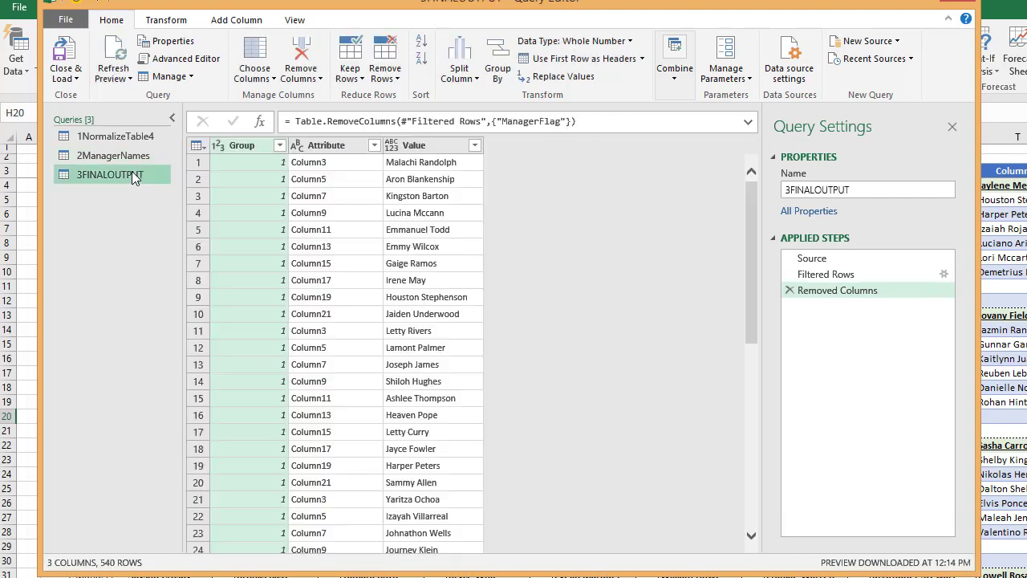
click(428, 145)
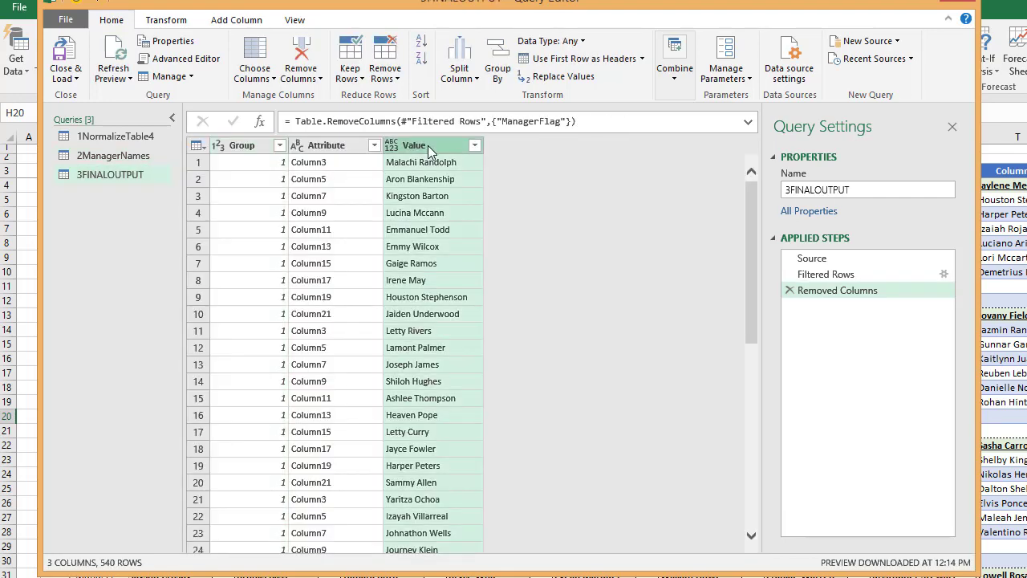
right_click(428, 145)
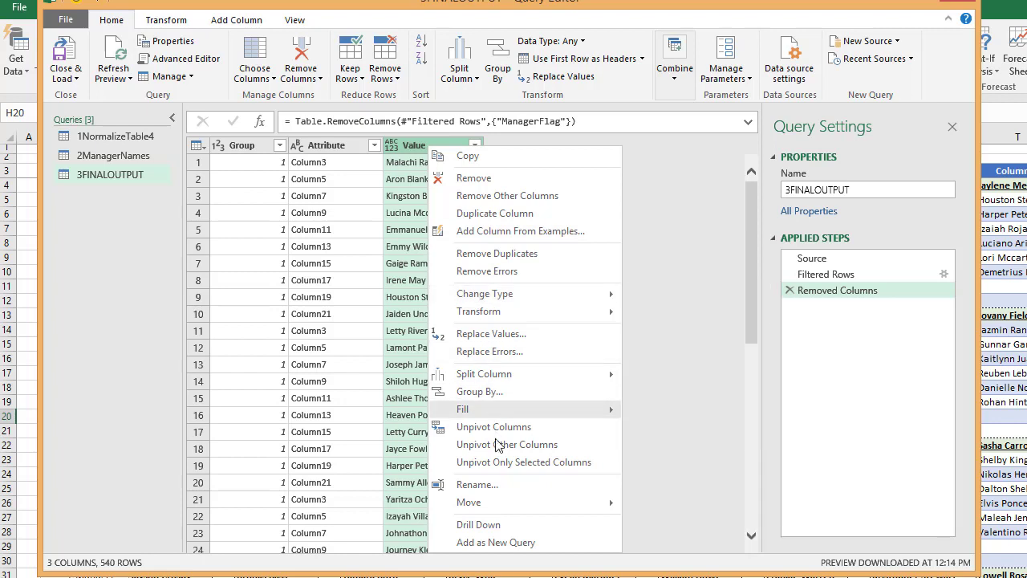
click(497, 492)
text(Em)
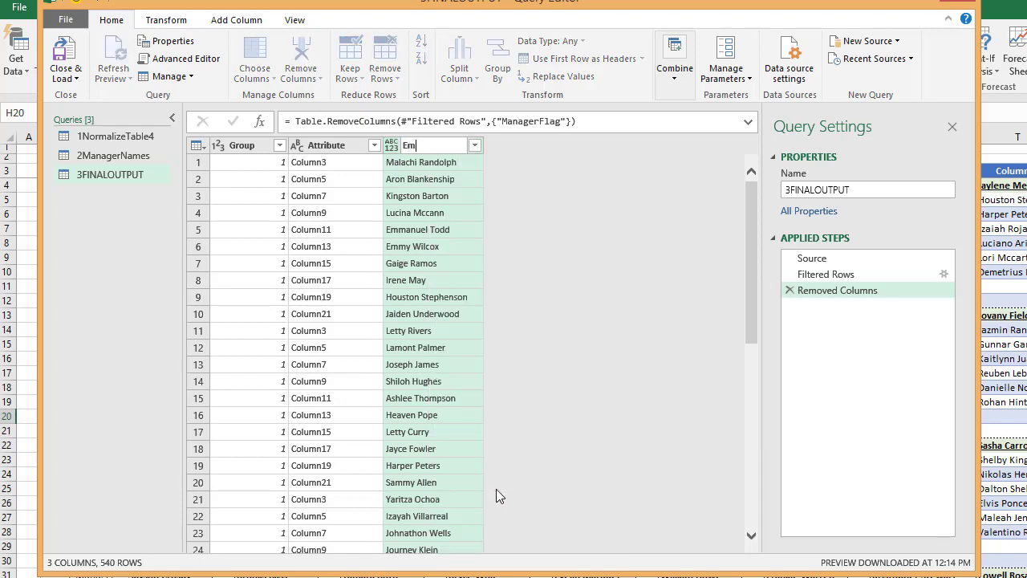
text(ployees)
click(112, 226)
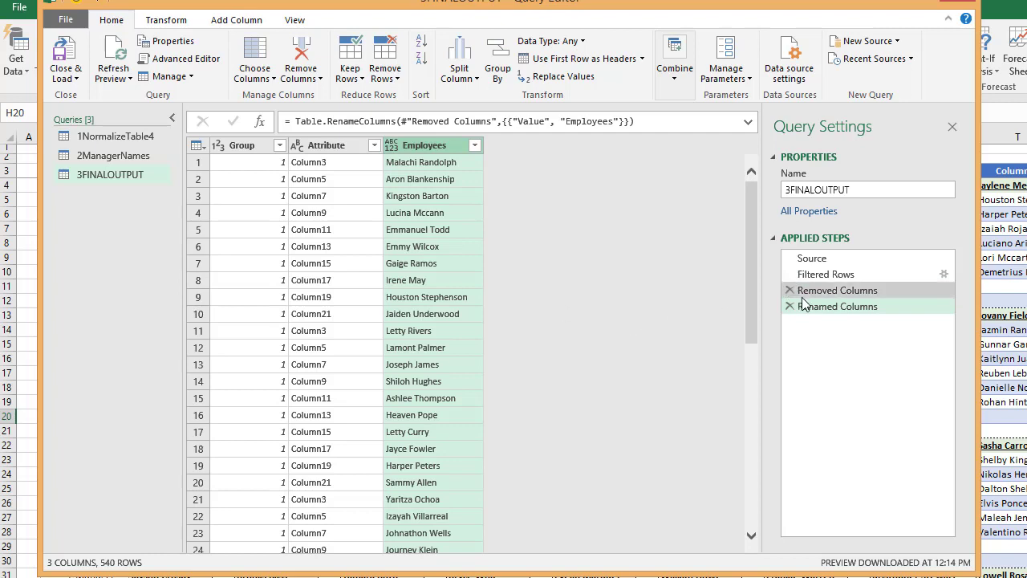
click(108, 176)
click(677, 76)
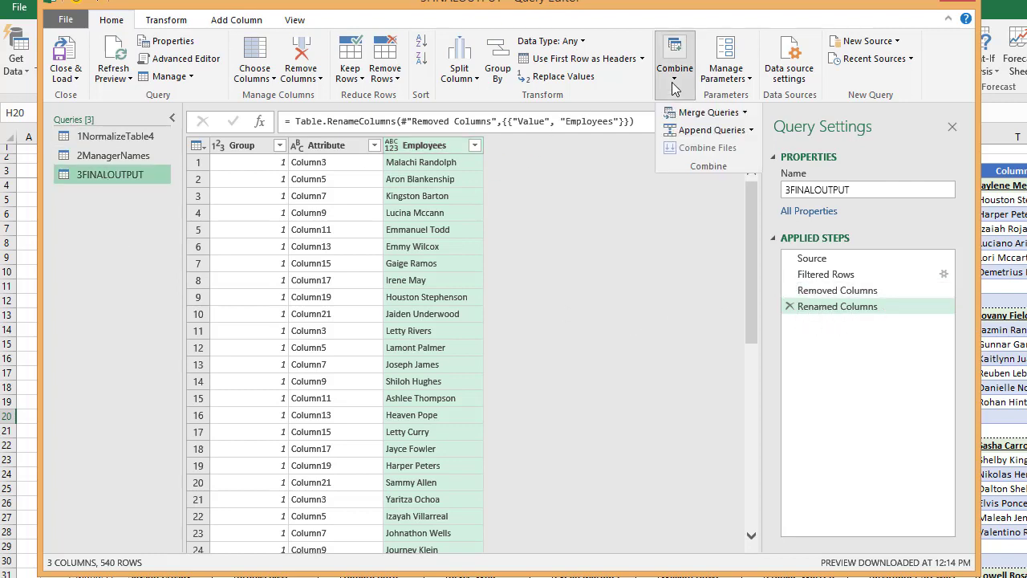
Left-outer merge 2ManagerNames into 3FINALOUTPUT, matching Group and Attribute in both tables
click(746, 113)
click(732, 131)
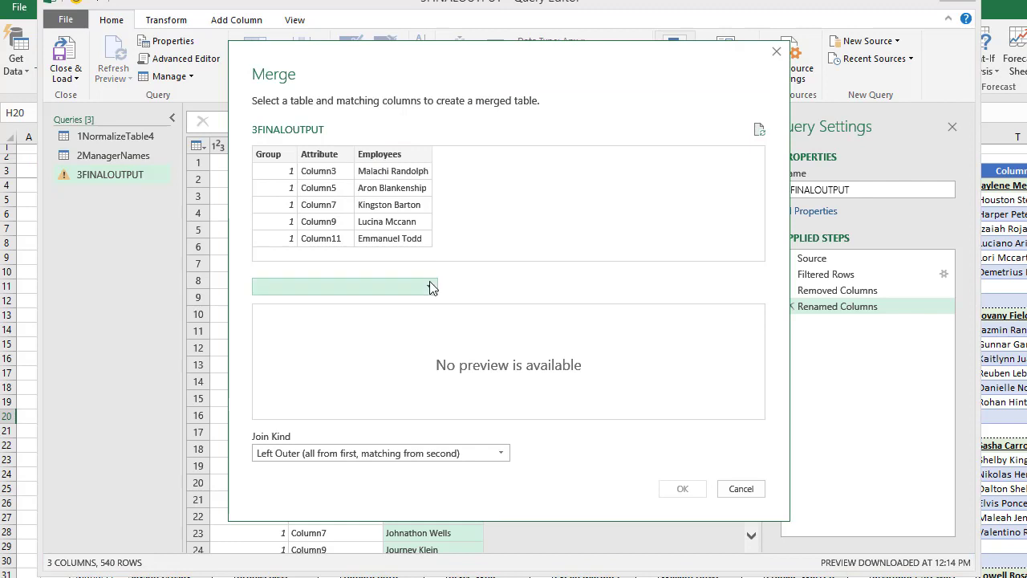
click(428, 285)
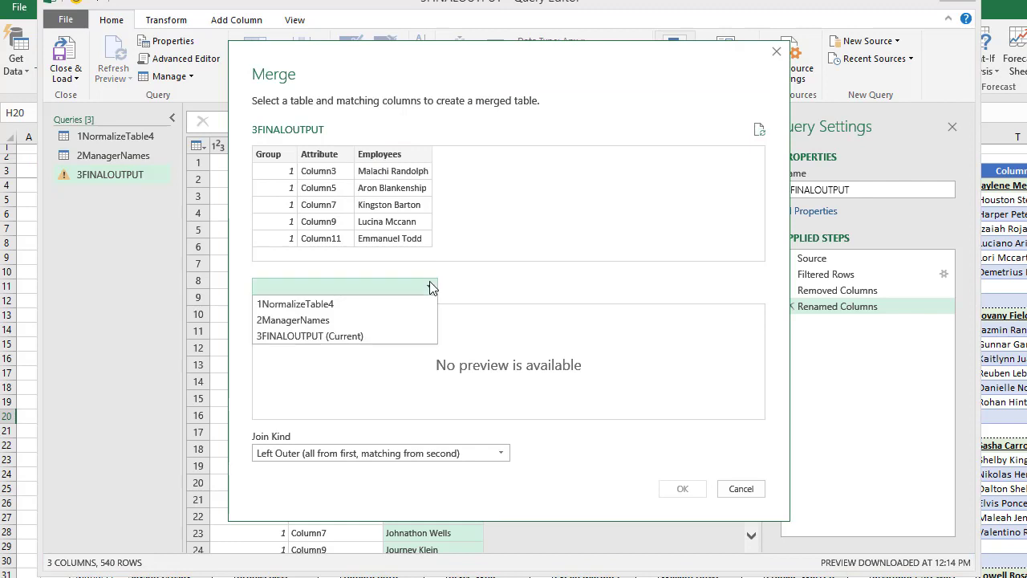
click(366, 320)
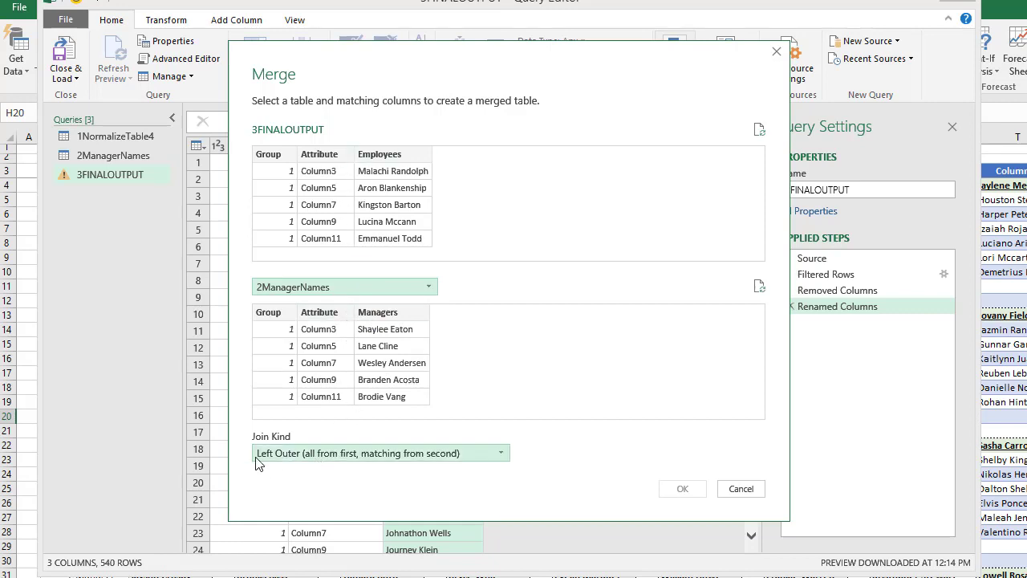
click(273, 154)
ctrl+click(315, 154)
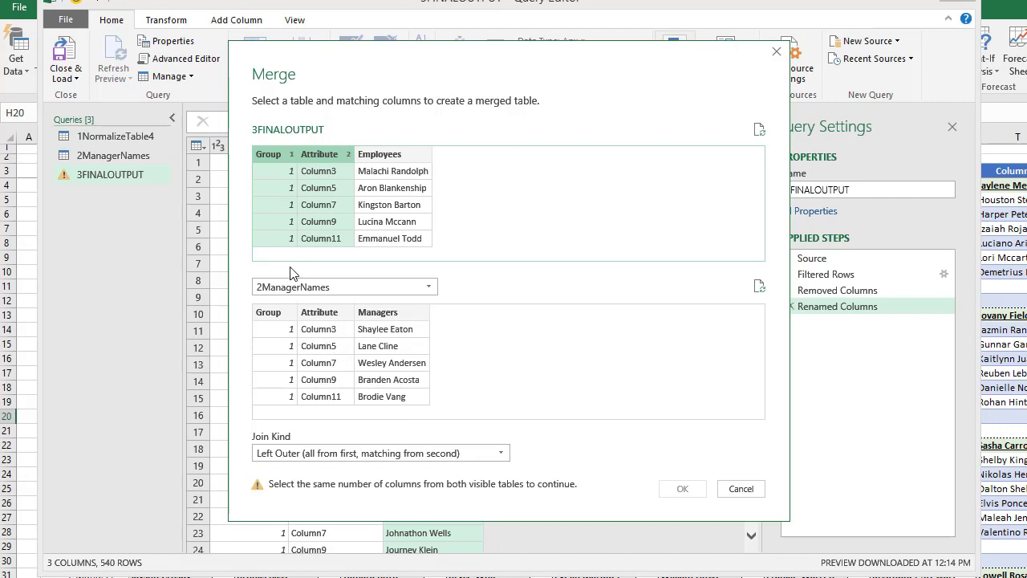
click(270, 315)
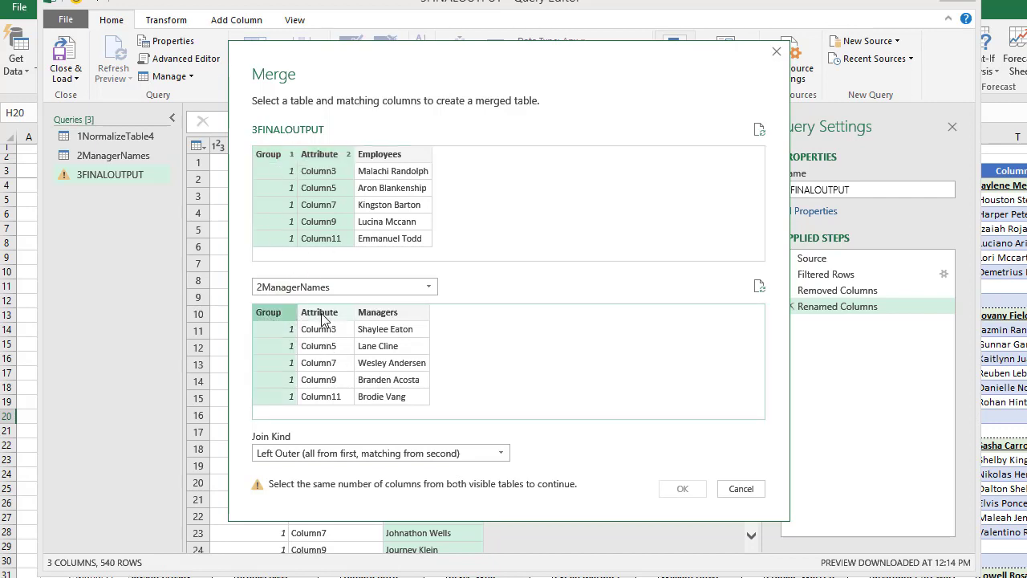
ctrl+click(319, 313)
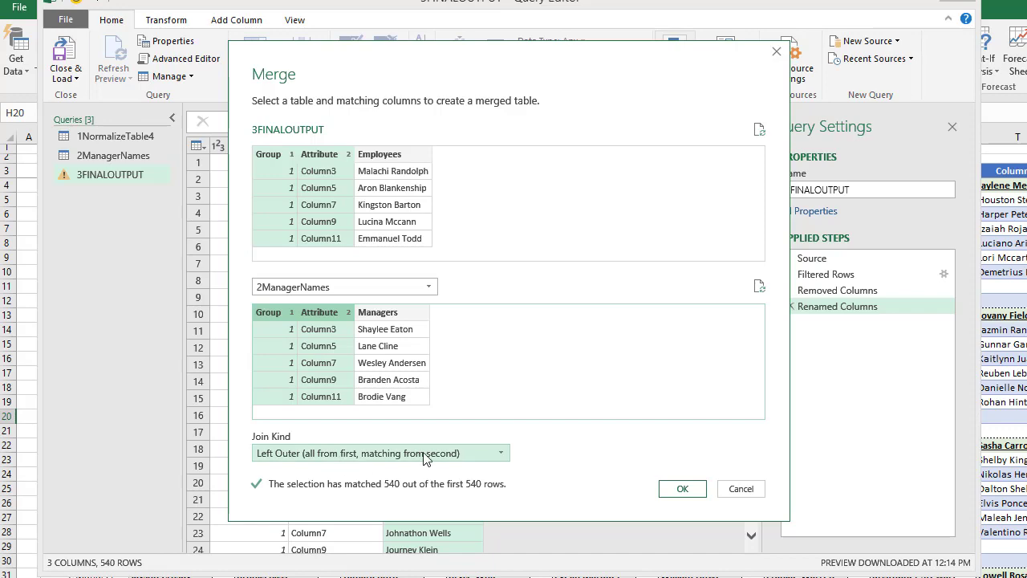
click(680, 489)
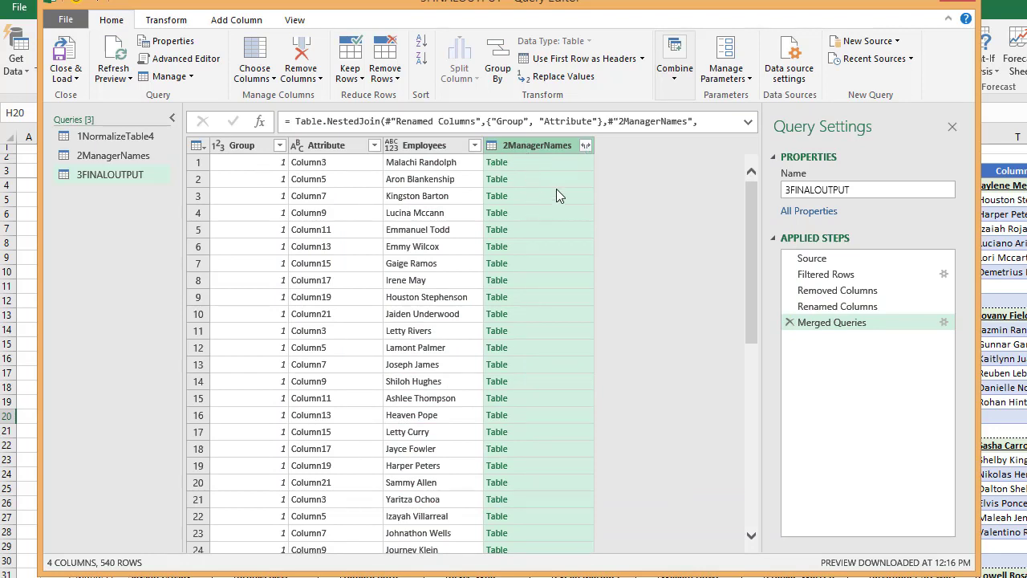
Expand the merged 2ManagerNames column to include only Managers
click(587, 146)
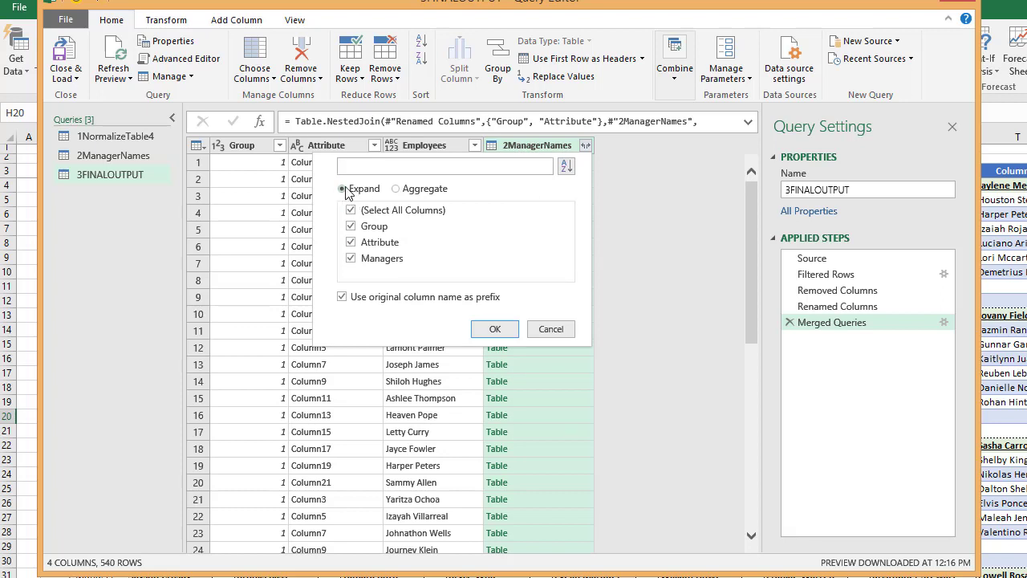
click(352, 228)
click(351, 243)
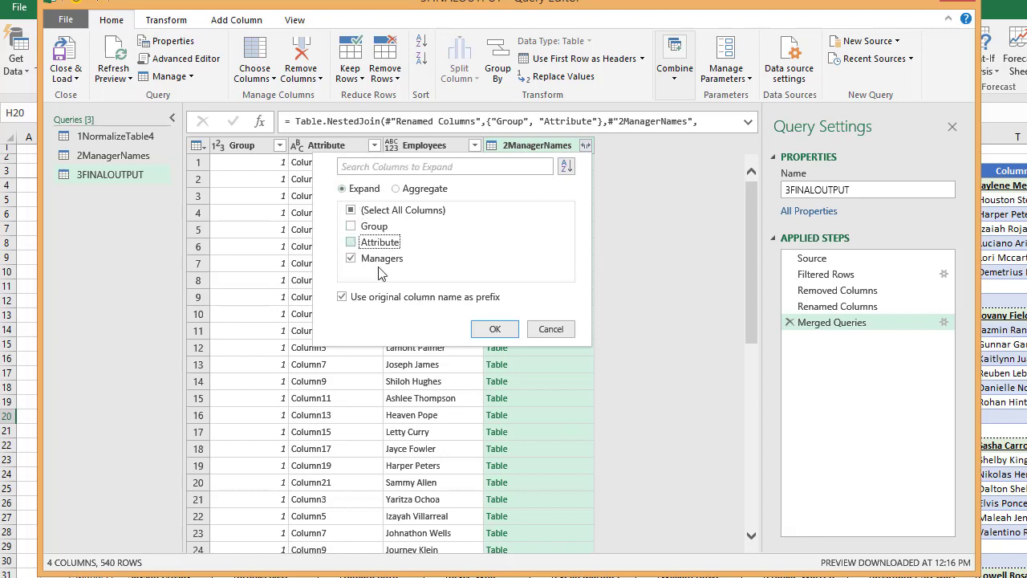
click(494, 330)
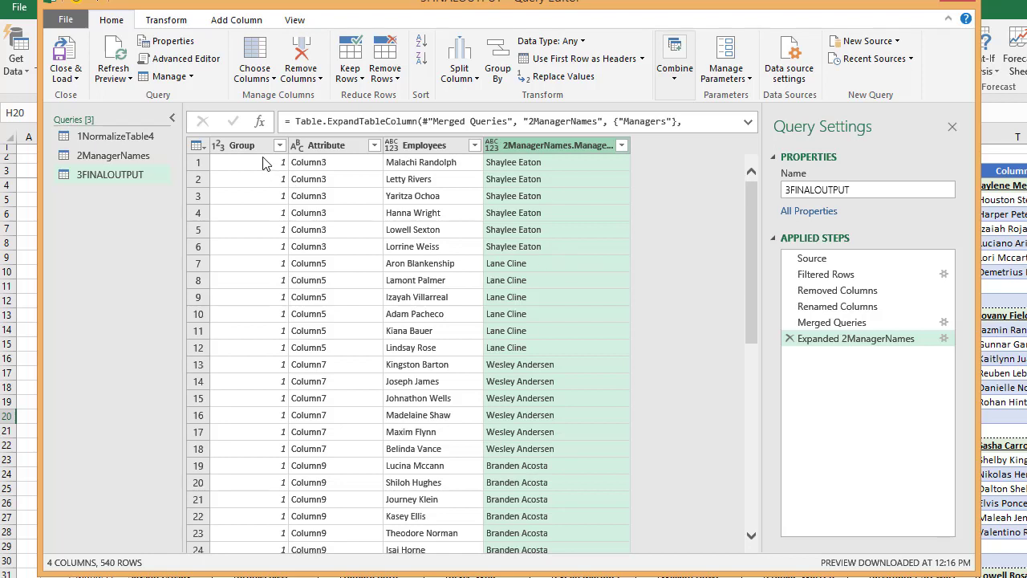
Remove the Group and Attribute columns, leaving Employees beside 2ManagerNames.Managers
click(252, 146)
ctrl+click(323, 146)
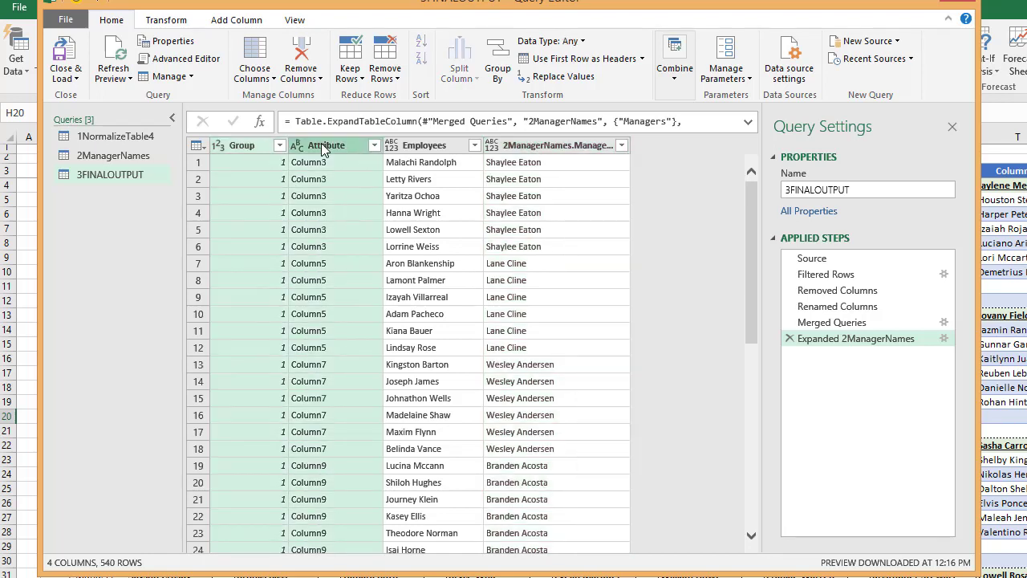
right_click(324, 147)
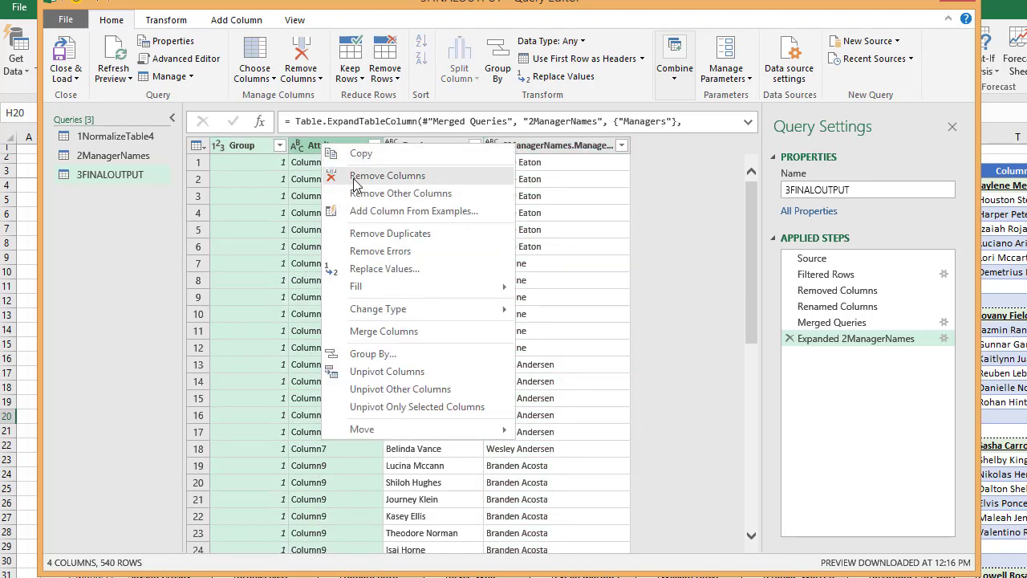
click(347, 176)
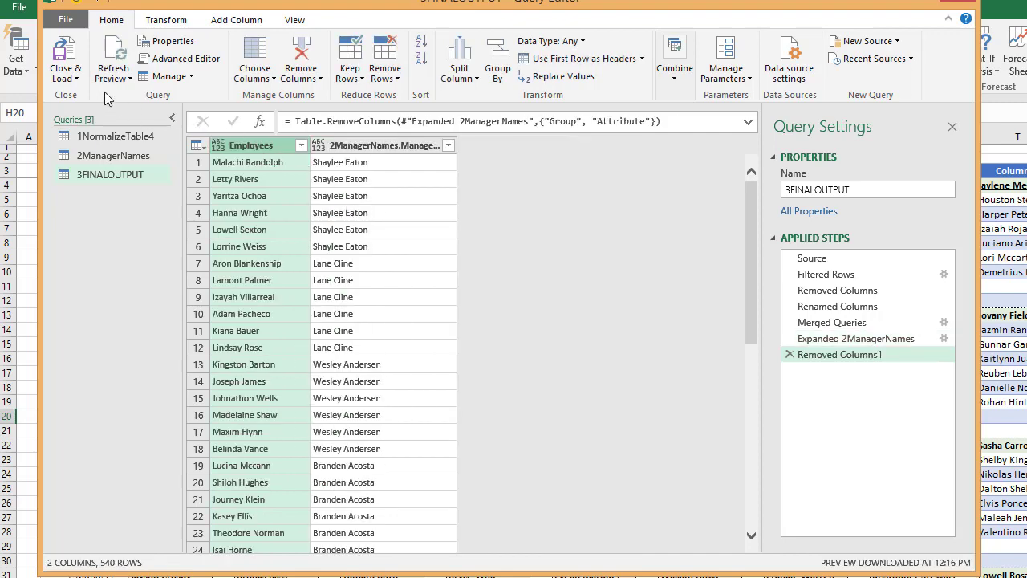
click(75, 81)
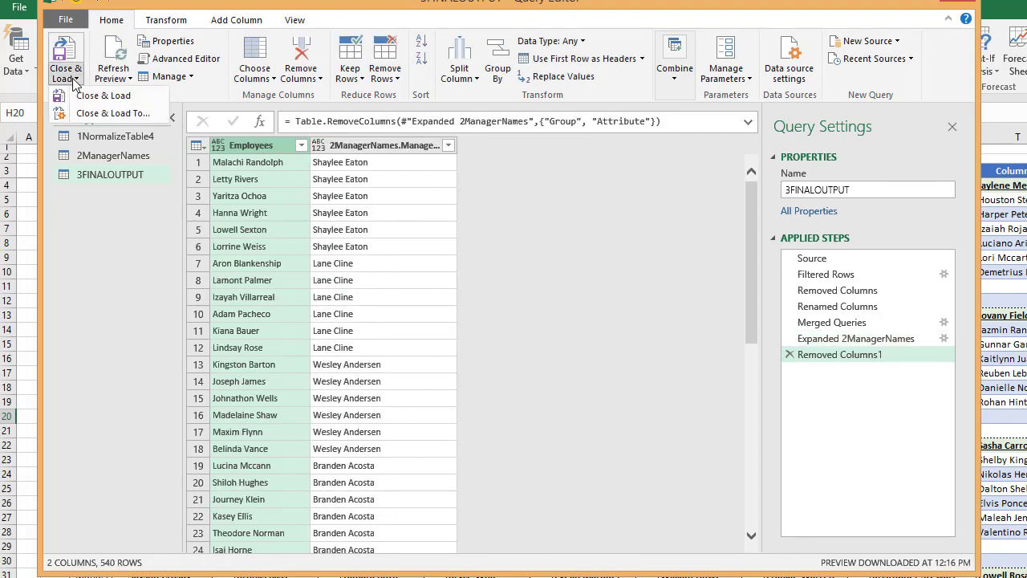
Load 3FINALOUTPUT via Close & Load To as a Table on a new worksheet
click(107, 116)
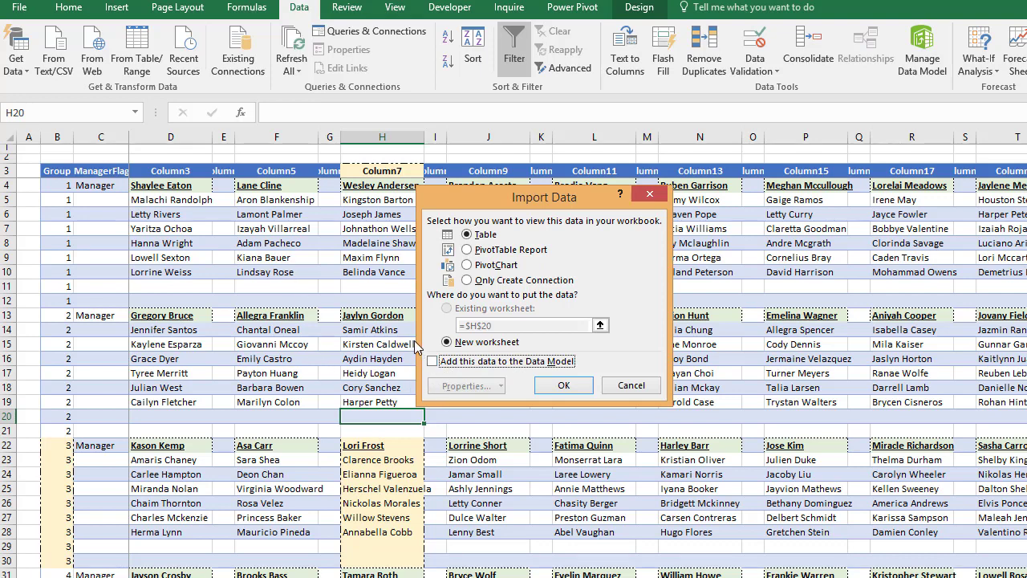
click(576, 385)
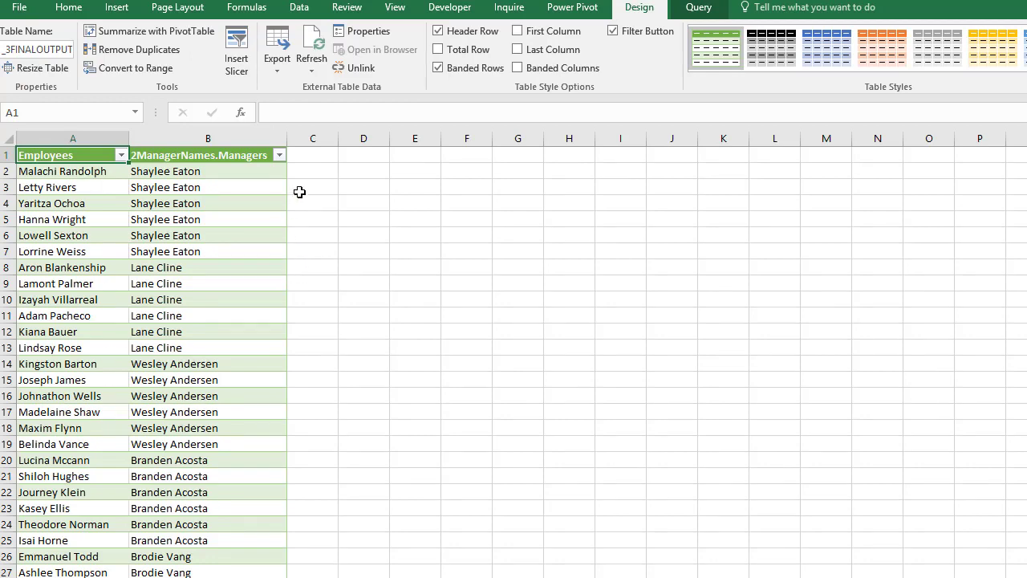
Start a VLOOKUP in C3 of the Employee list sheet using B3 as the lookup value
click(314, 154)
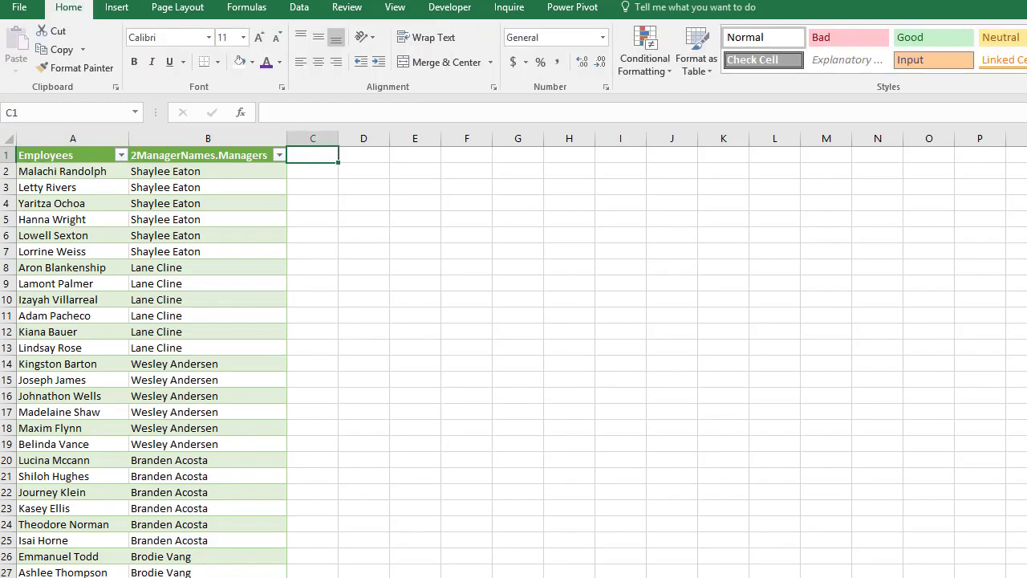
key(ctrl+Page_Down)
click(204, 188)
double_click(204, 188)
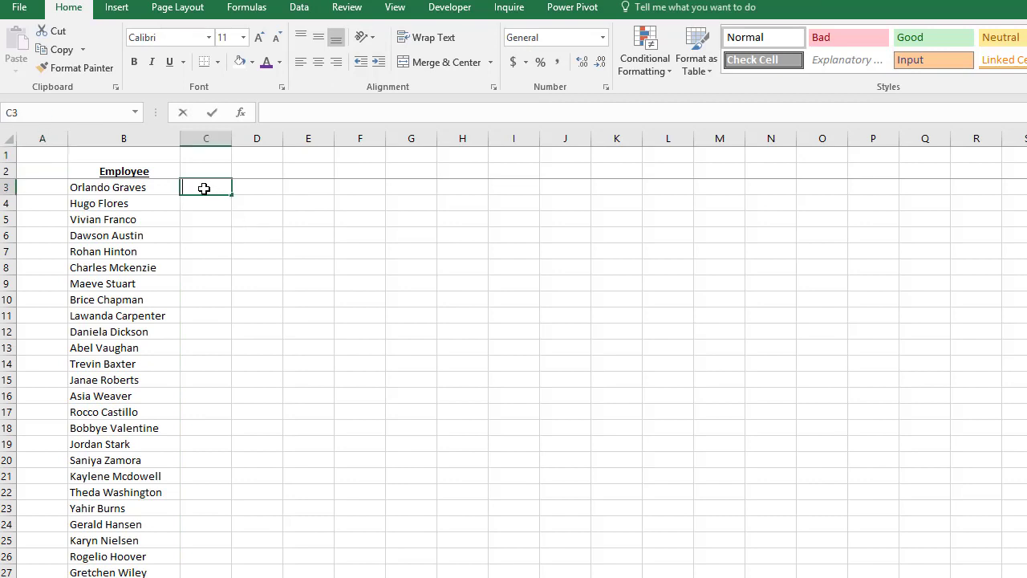
text(=vl)
key(Tab)
key(Left)
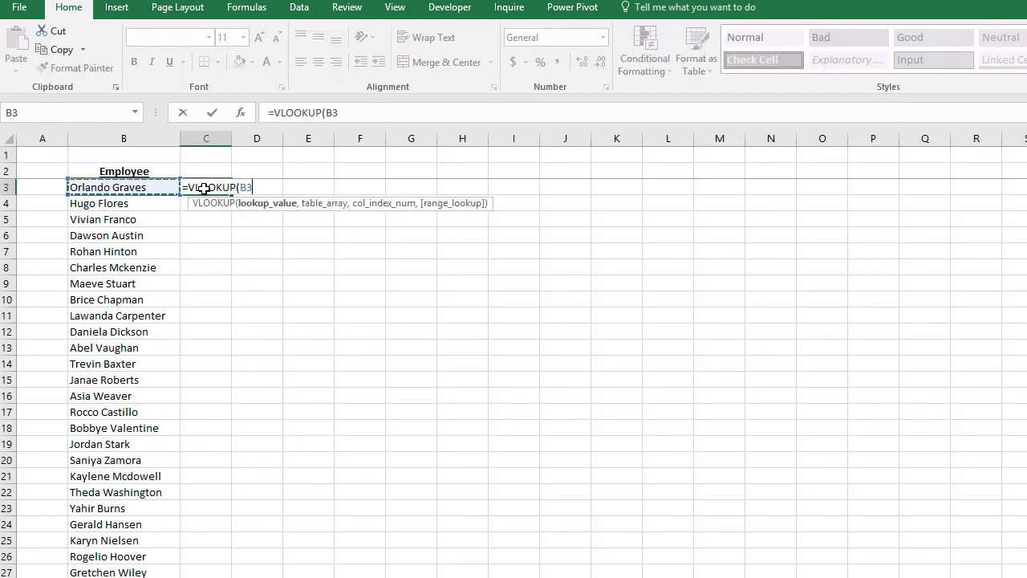
text(,)
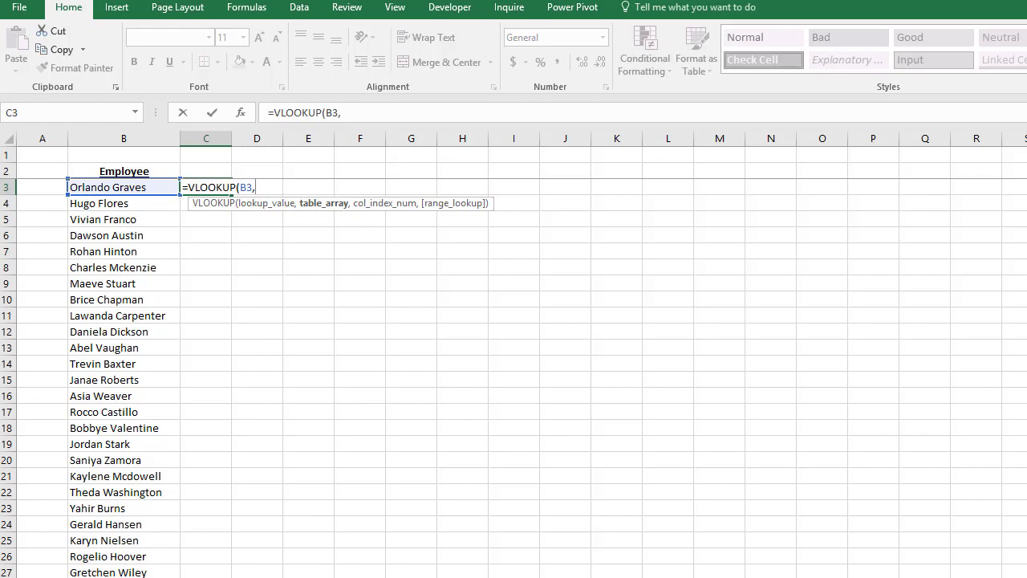
Complete the formula as =VLOOKUP(B3,_3FINALOUTPUT,2,0) by selecting the table on Sheet4
key(ctrl+Page_Down)
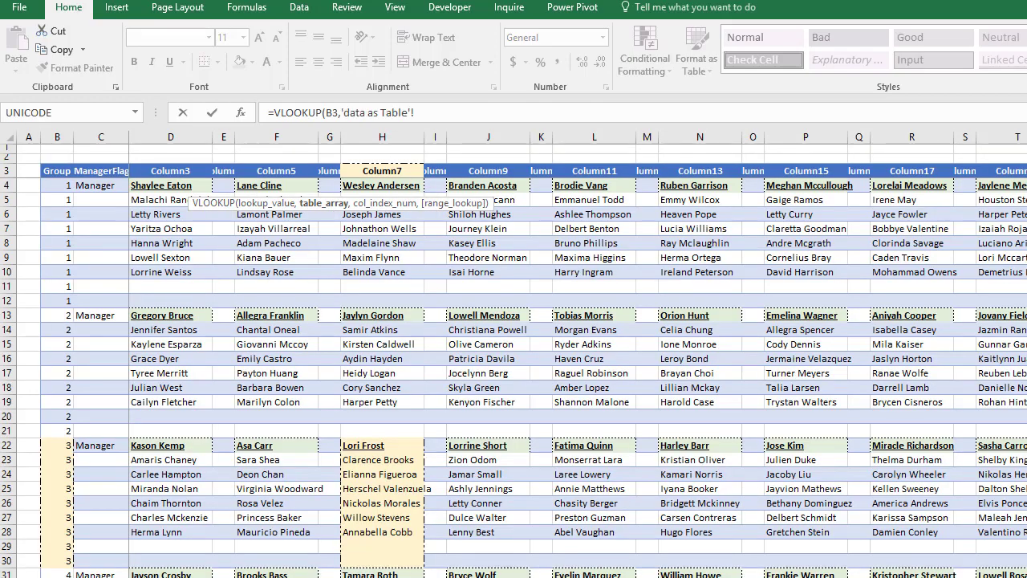
key(ctrl+Page_Down)
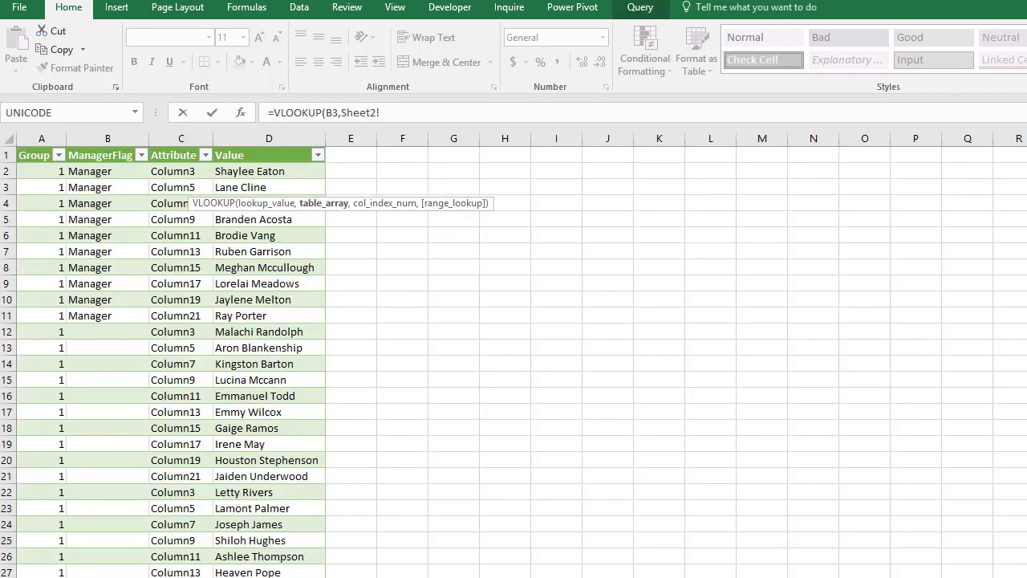
key(ctrl+Page_Down)
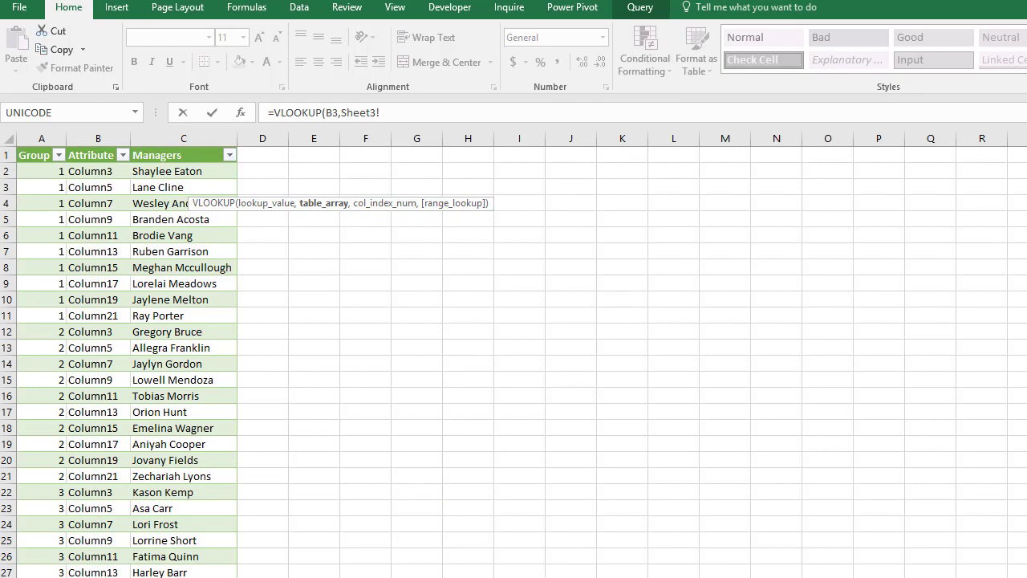
key(ctrl+Page_Down)
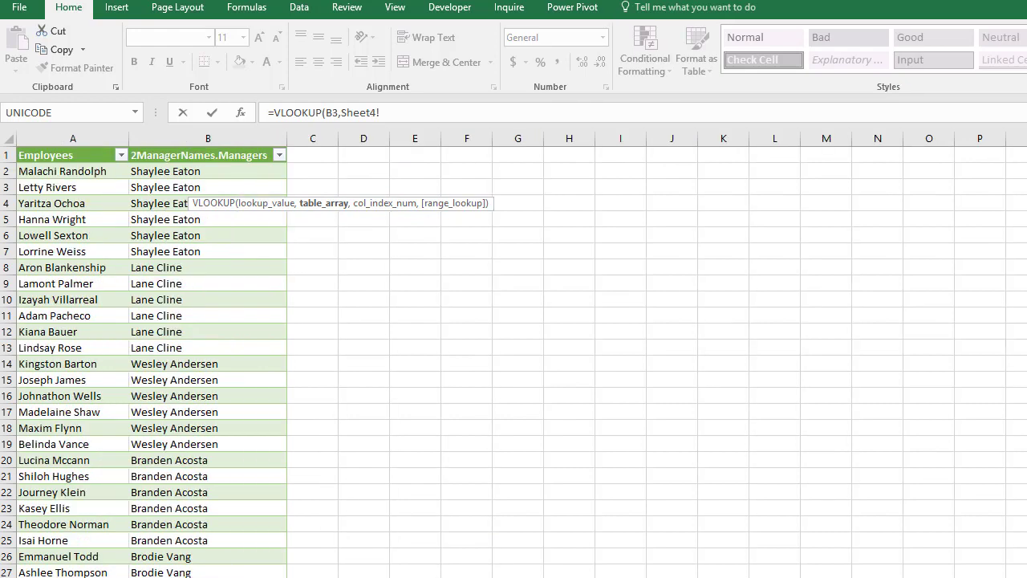
click(78, 171)
key(ctrl+shift+Right)
key(ctrl+shift+Down)
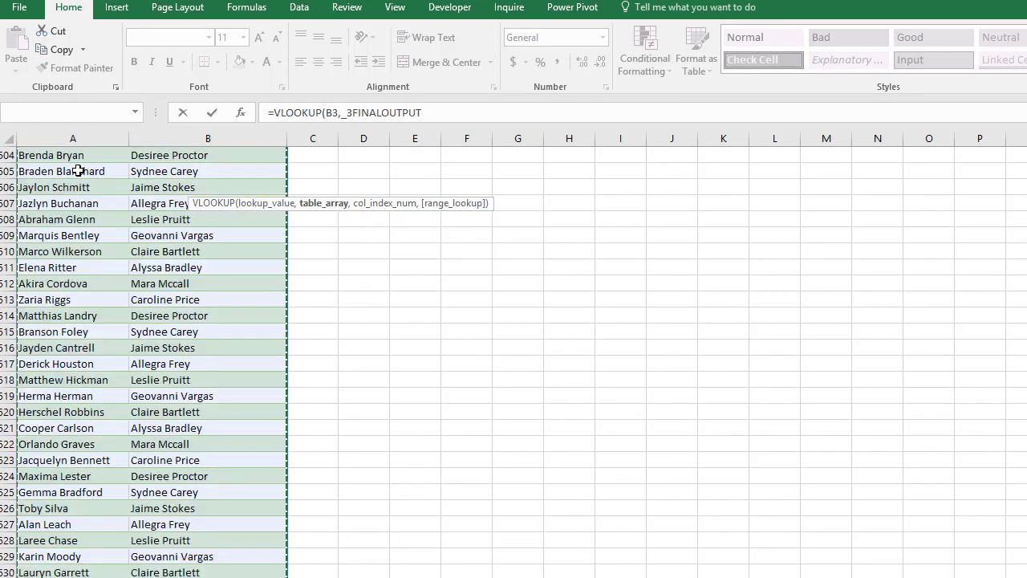
text(,)
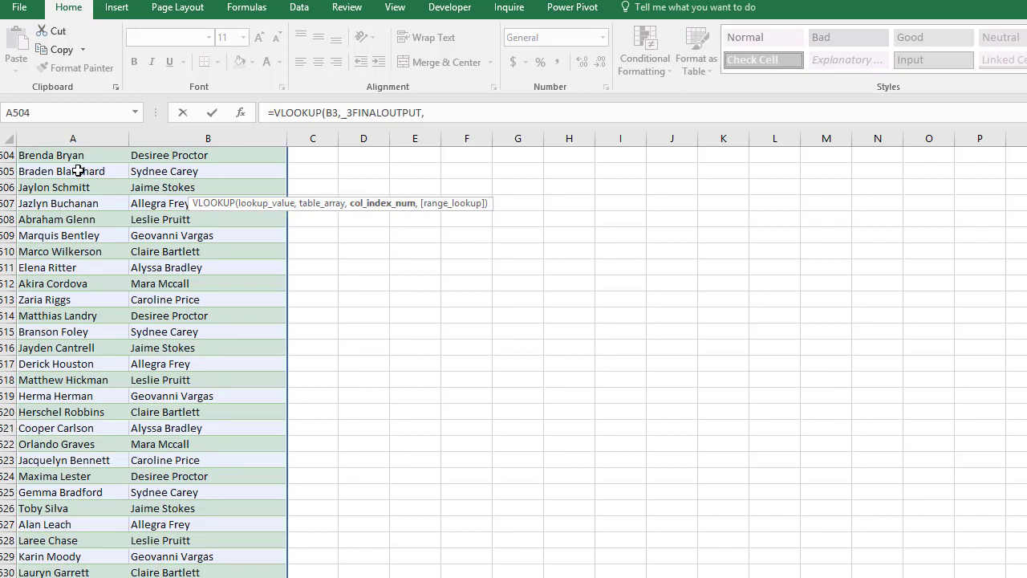
text(2,0))
key(Return)
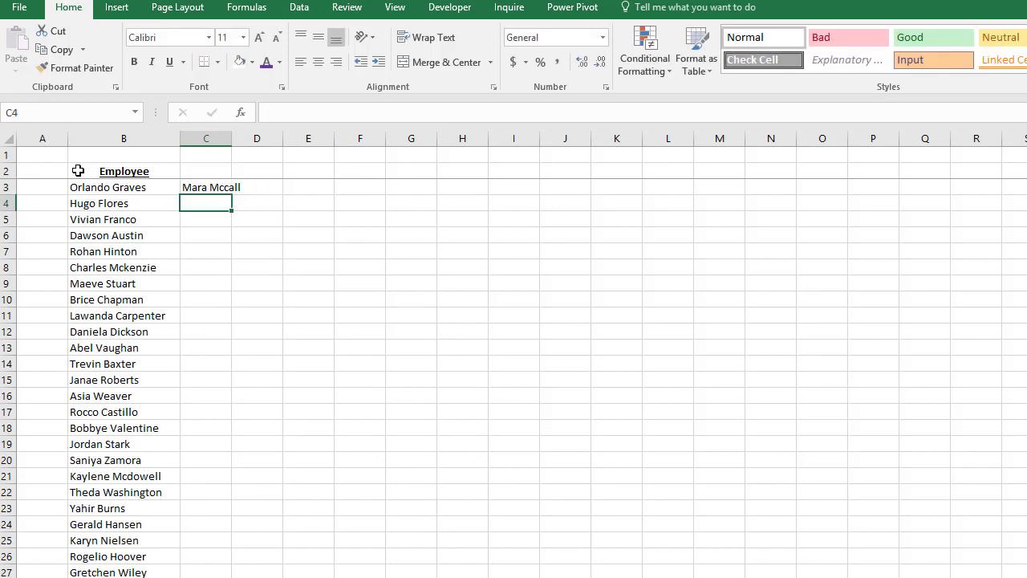
Check the C3 formula, then fill it down the whole employee list
key(Up)
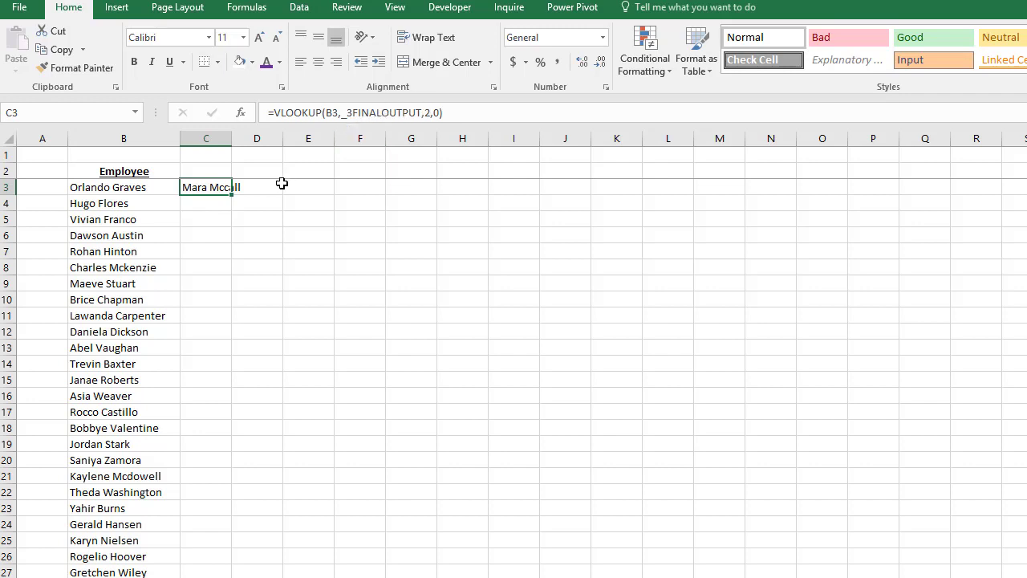
click(428, 113)
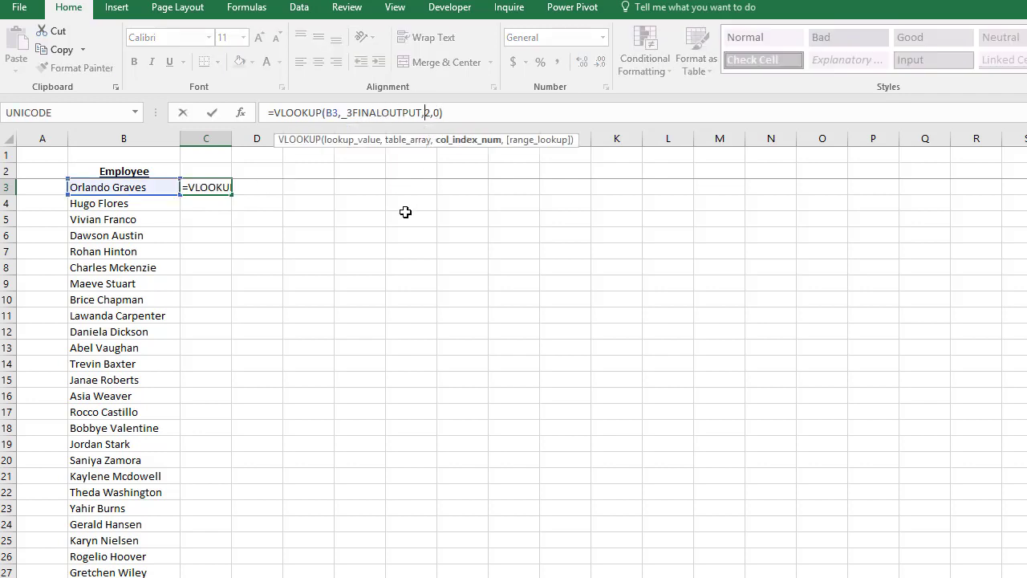
key(Escape)
double_click(231, 197)
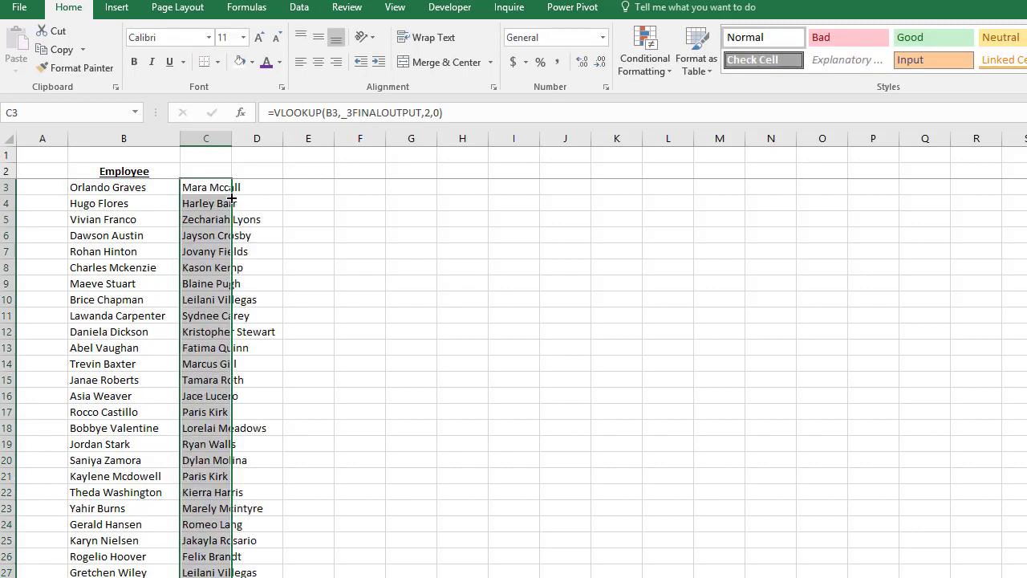
click(220, 173)
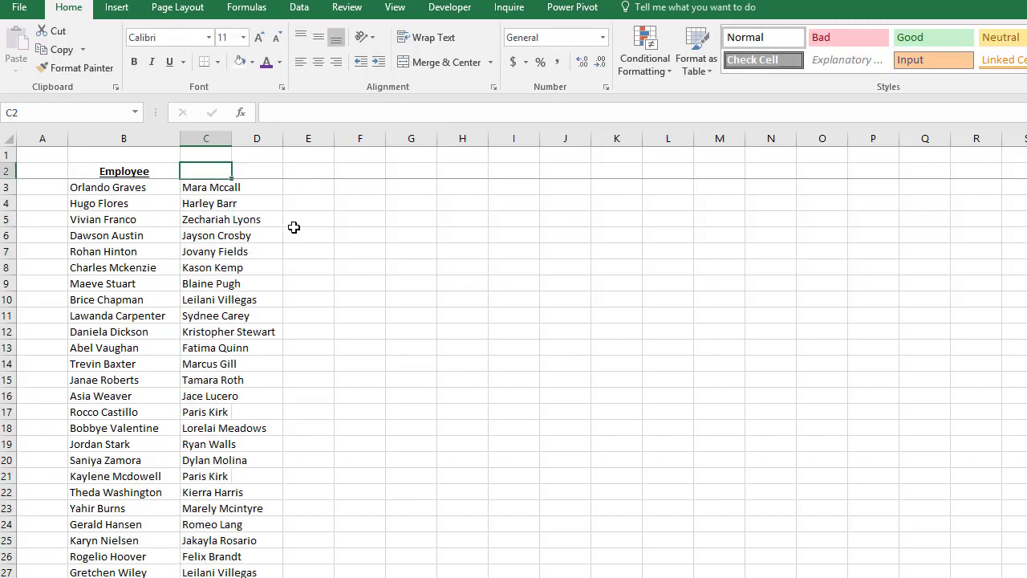